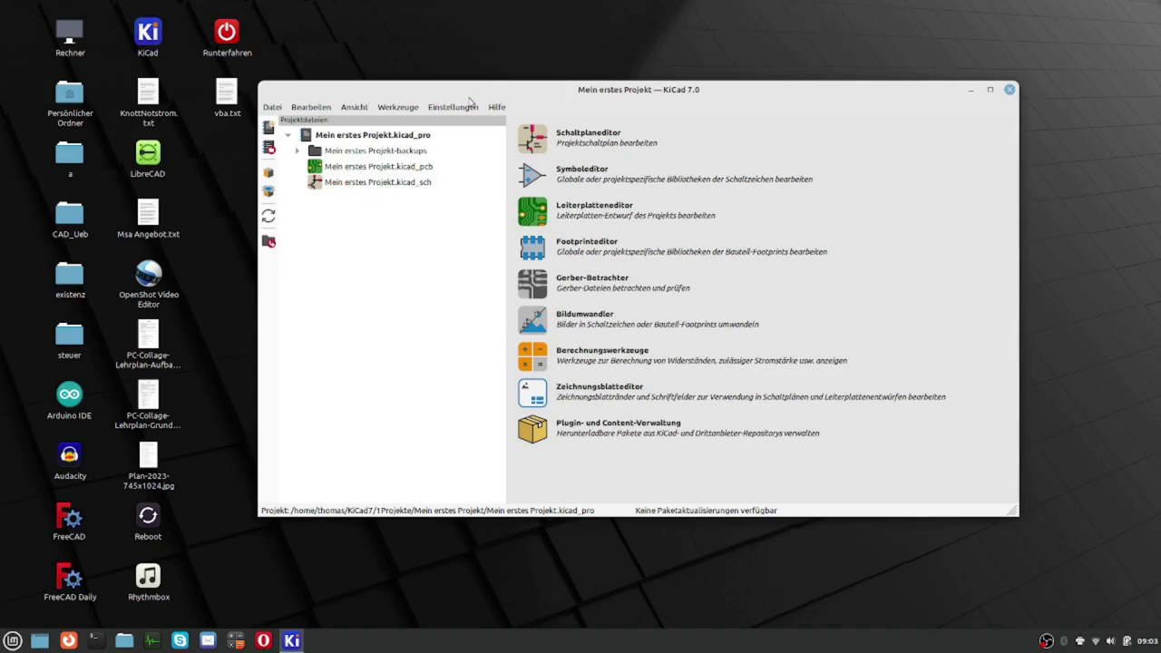
# - Open the external text editor from the KiCad project manager, look at the empty document and close it
pyautogui.click(362, 112)
pyautogui.click(362, 148)
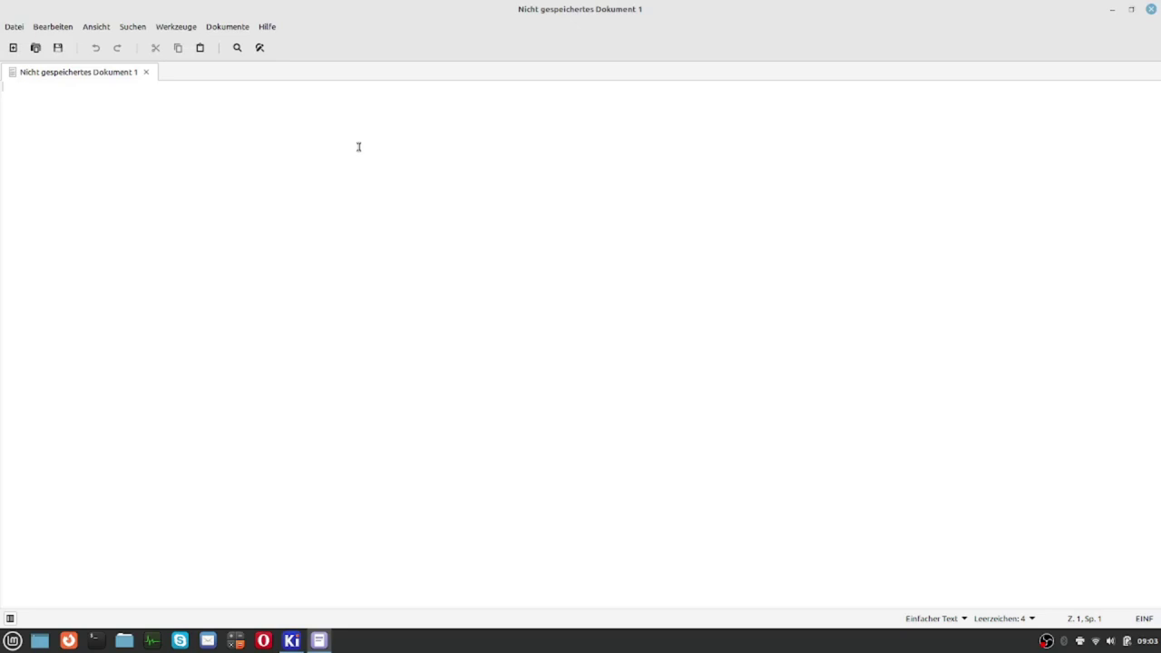
pyautogui.click(1152, 9)
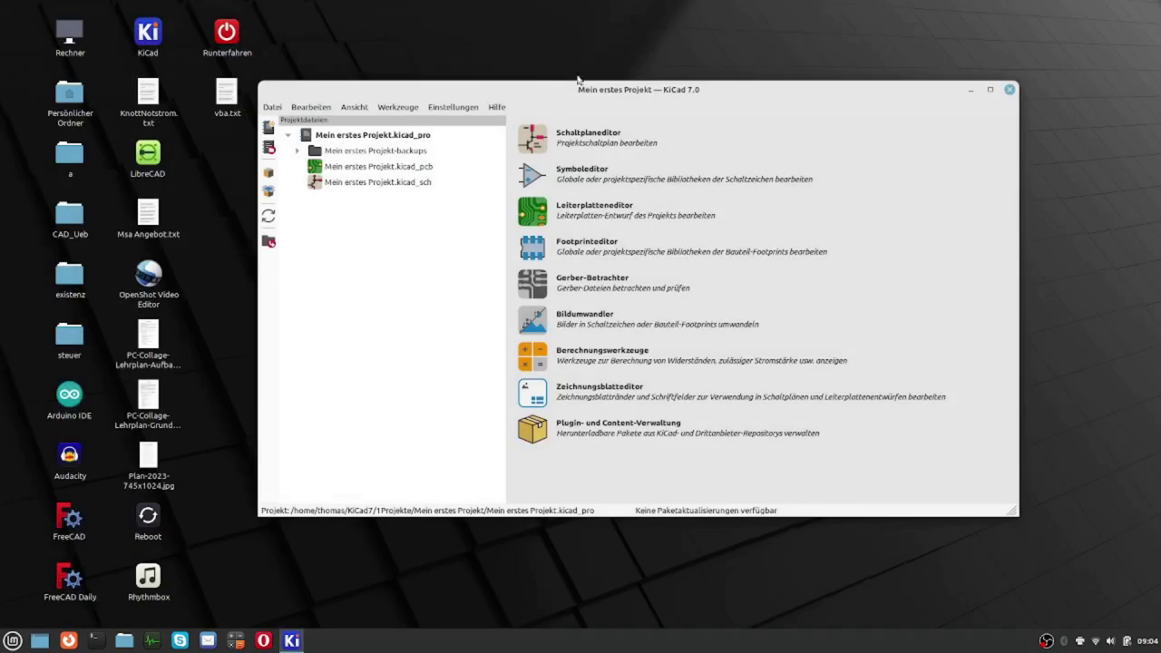
# - Open the general preferences, inspect the text editor path and browse the bin folder for the editor executable without choosing another one
pyautogui.click(460, 109)
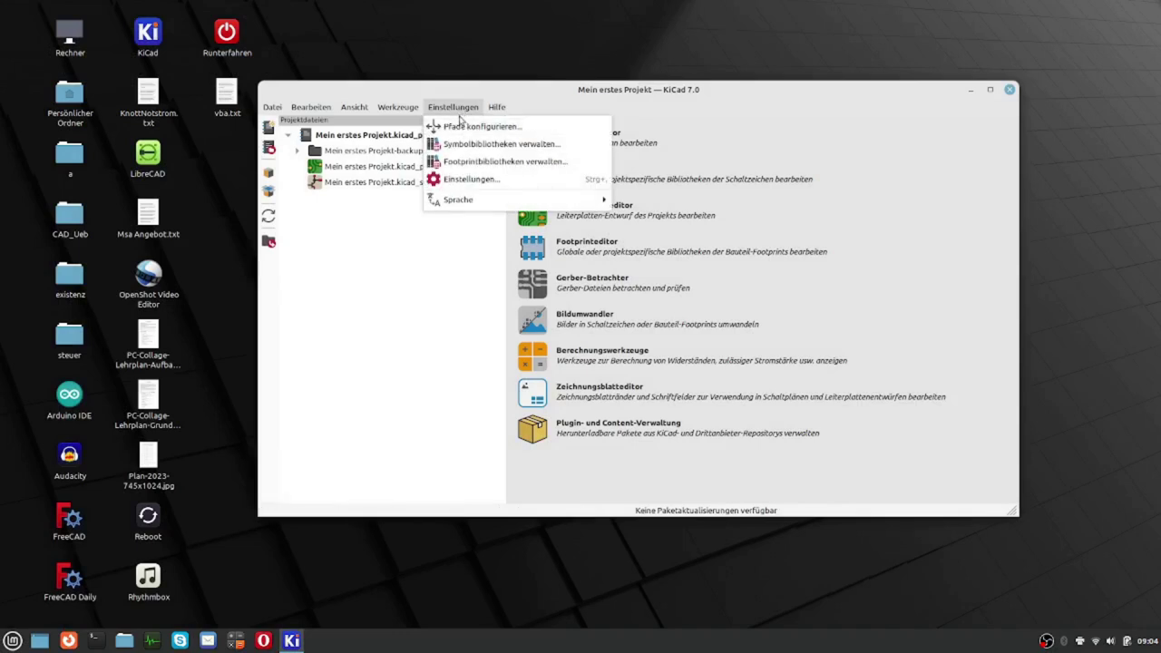
pyautogui.click(469, 180)
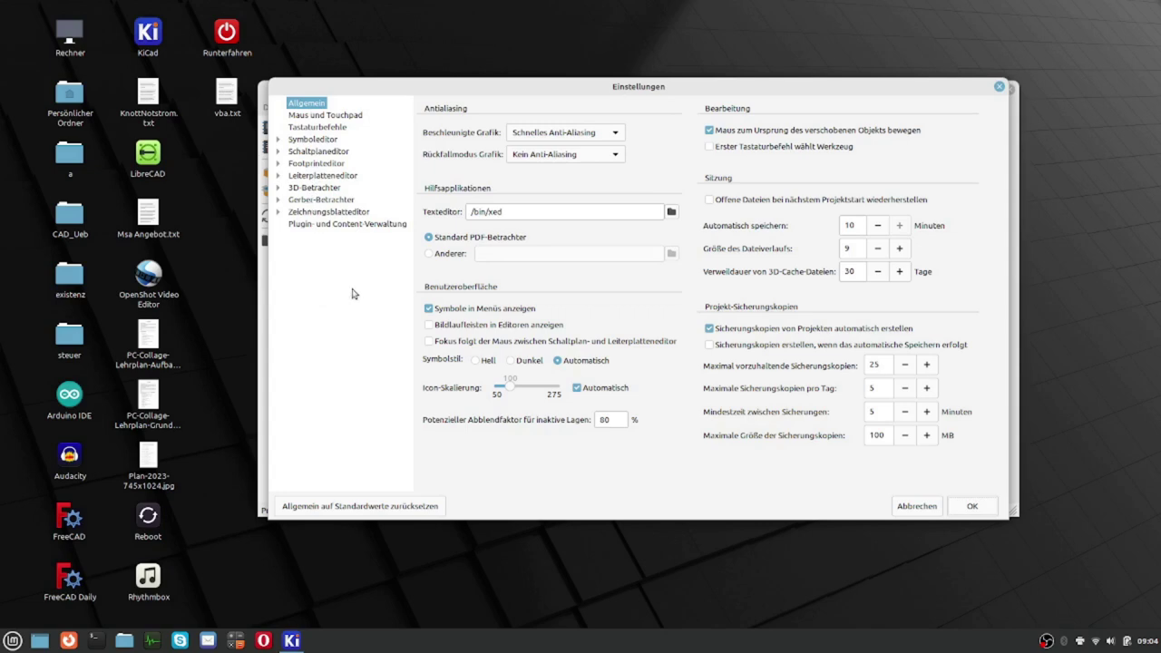
pyautogui.moveTo(399, 90); pyautogui.dragTo(398, 118)
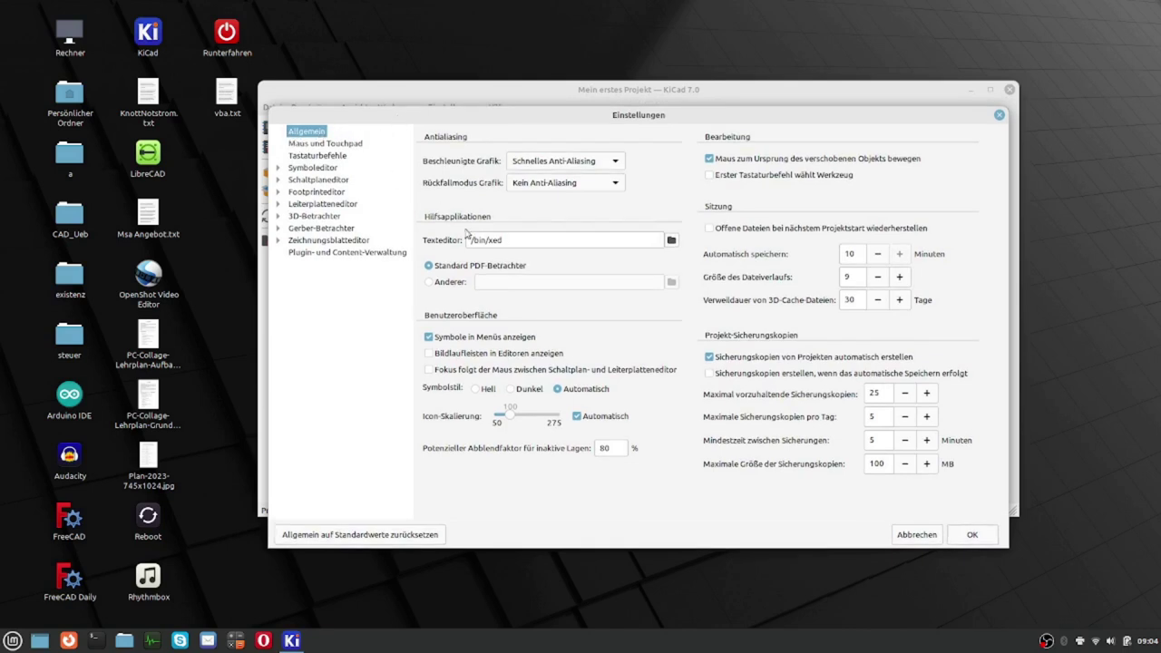
pyautogui.tripleClick(521, 243)
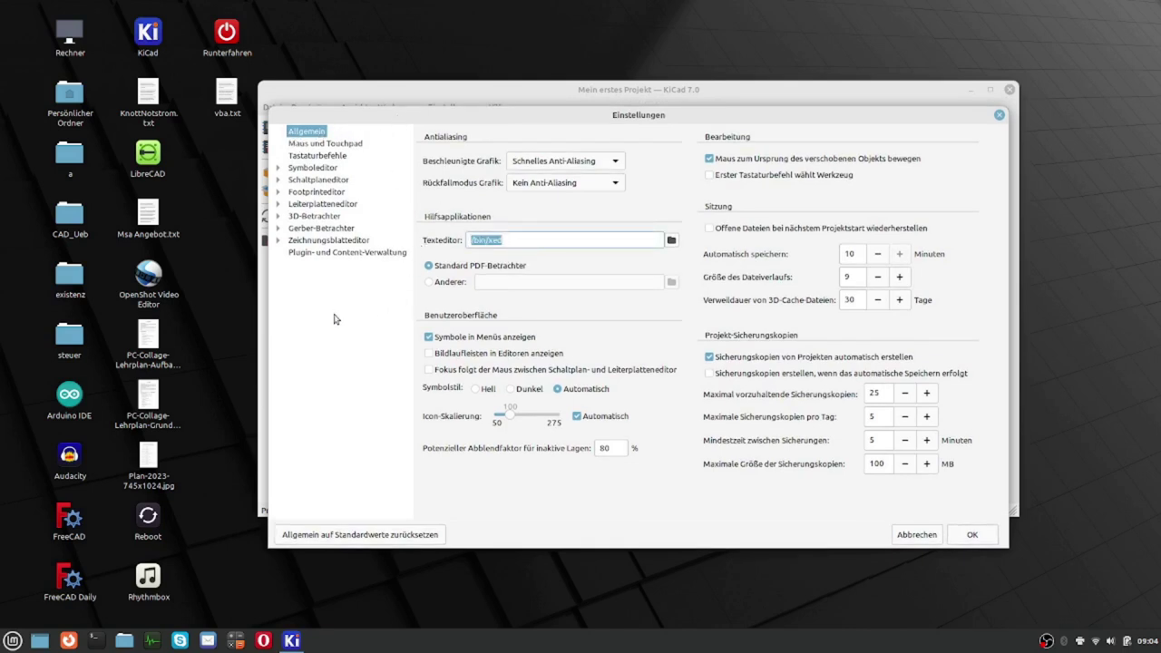
pyautogui.click(514, 238)
pyautogui.click(672, 239)
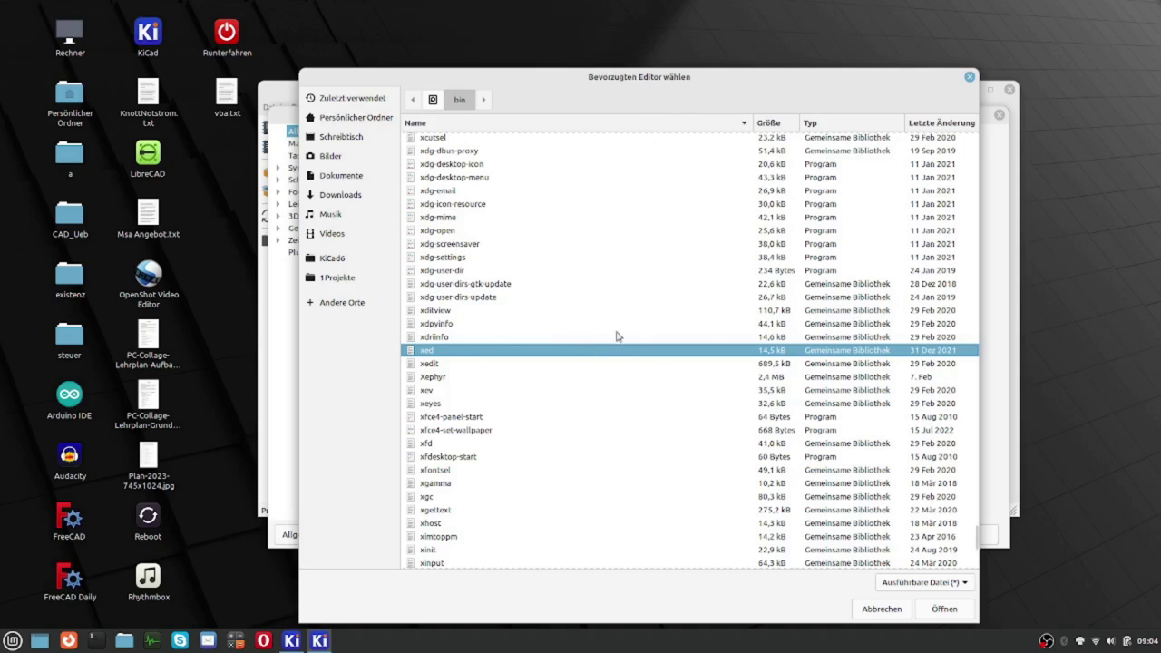
pyautogui.click(869, 616)
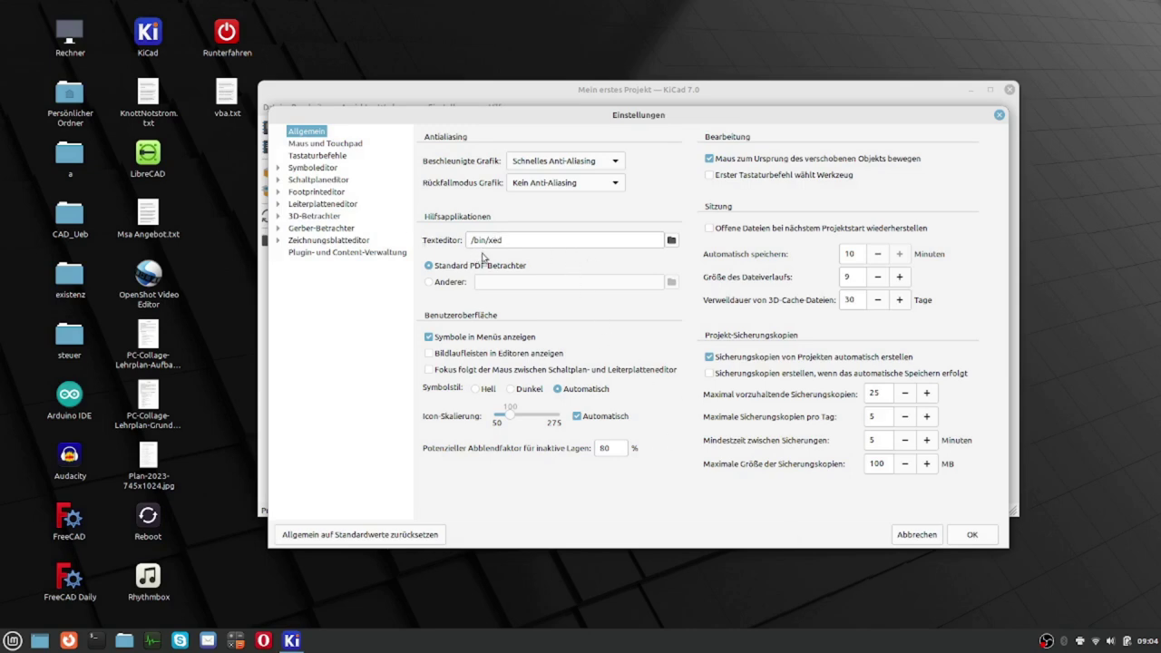
# - Try c:\windows\system32\notepad.exe as the text editor path in the general preferences, and discard the preference changes
pyautogui.moveTo(518, 240); pyautogui.dragTo(408, 241)
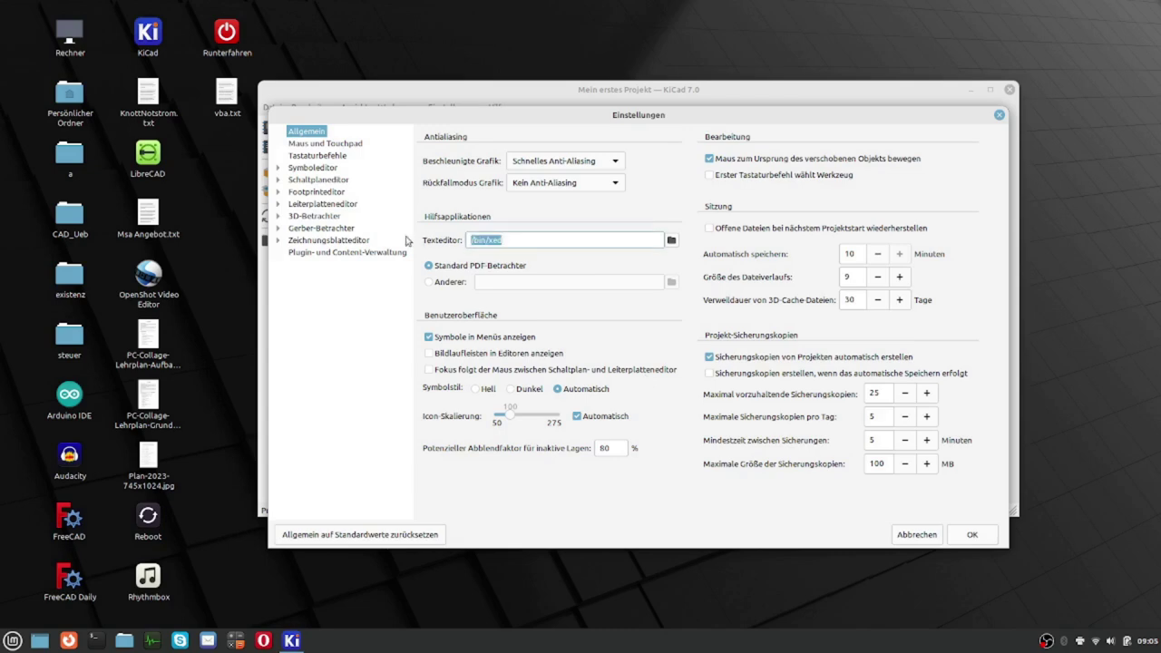
pyautogui.write('c:\\windows\\system32\\notepad.ex')
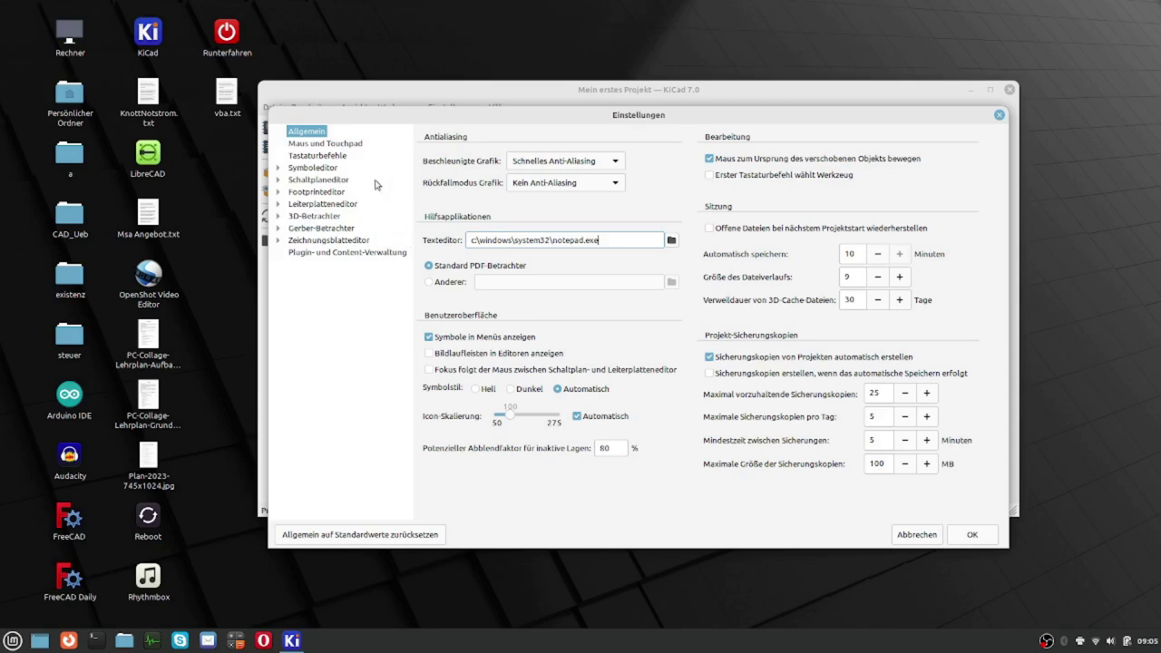
pyautogui.click(672, 241)
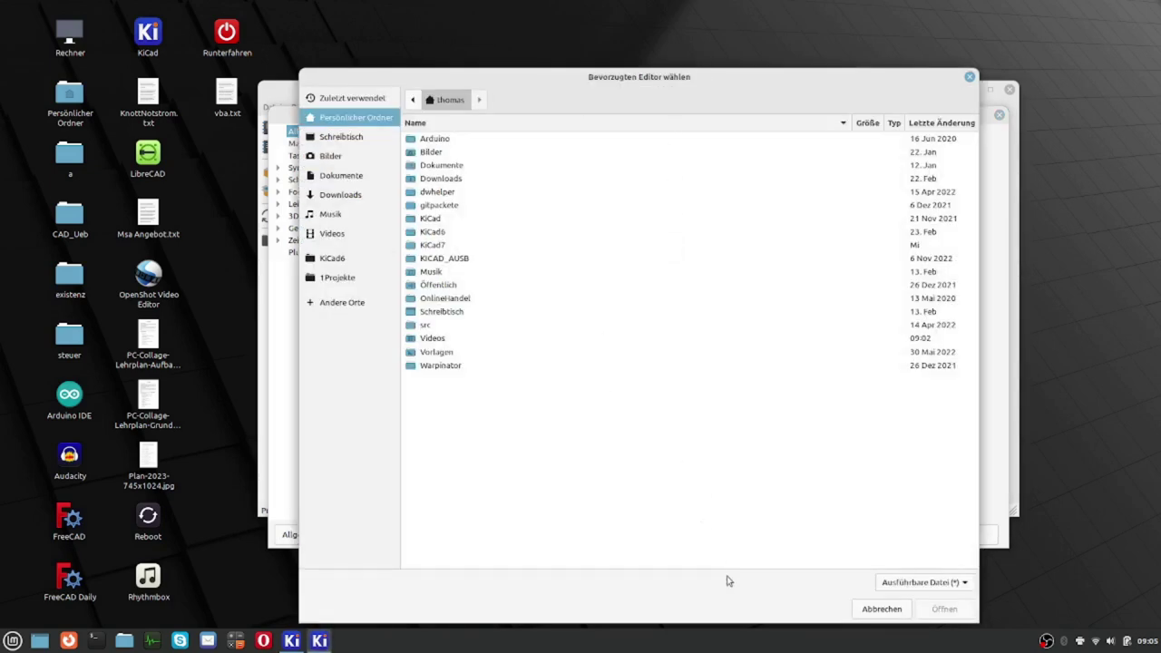
pyautogui.click(882, 609)
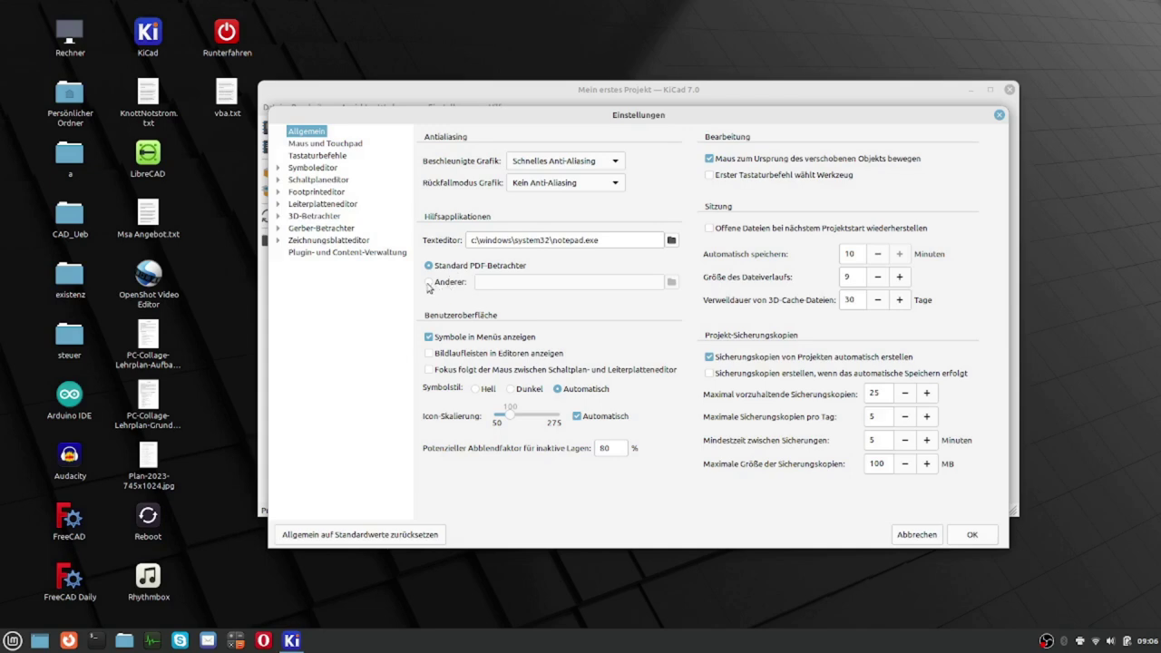
pyautogui.click(430, 284)
pyautogui.click(927, 540)
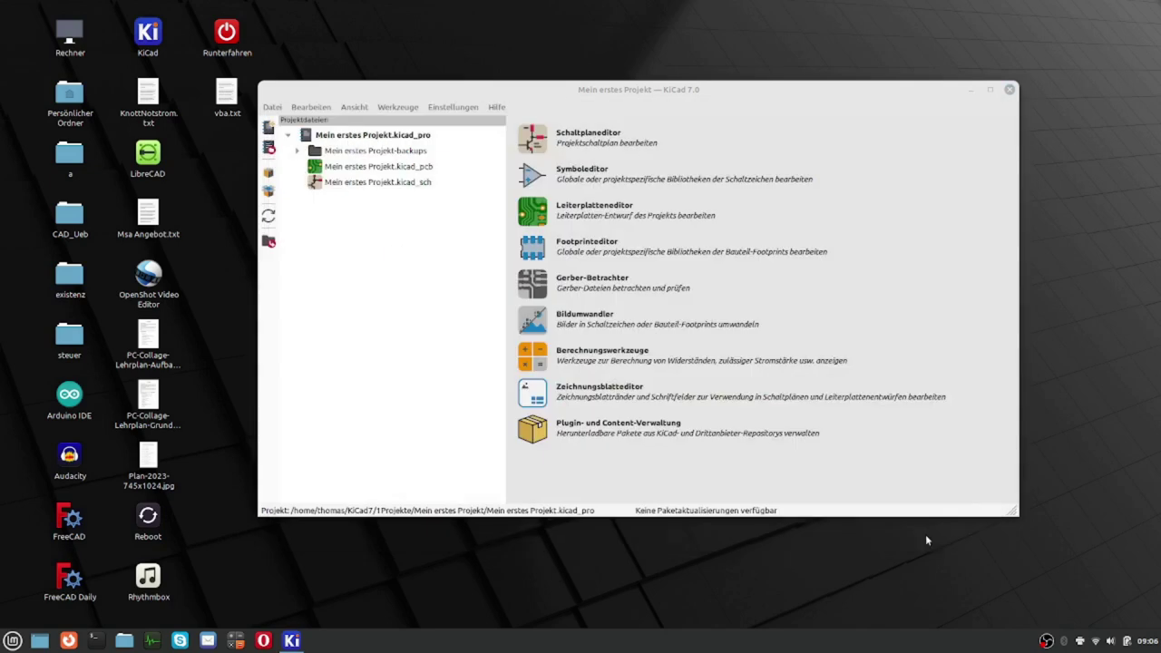
# - Reopen the preferences to check the text editor path, and leave them without changes
pyautogui.click(455, 108)
pyautogui.click(458, 177)
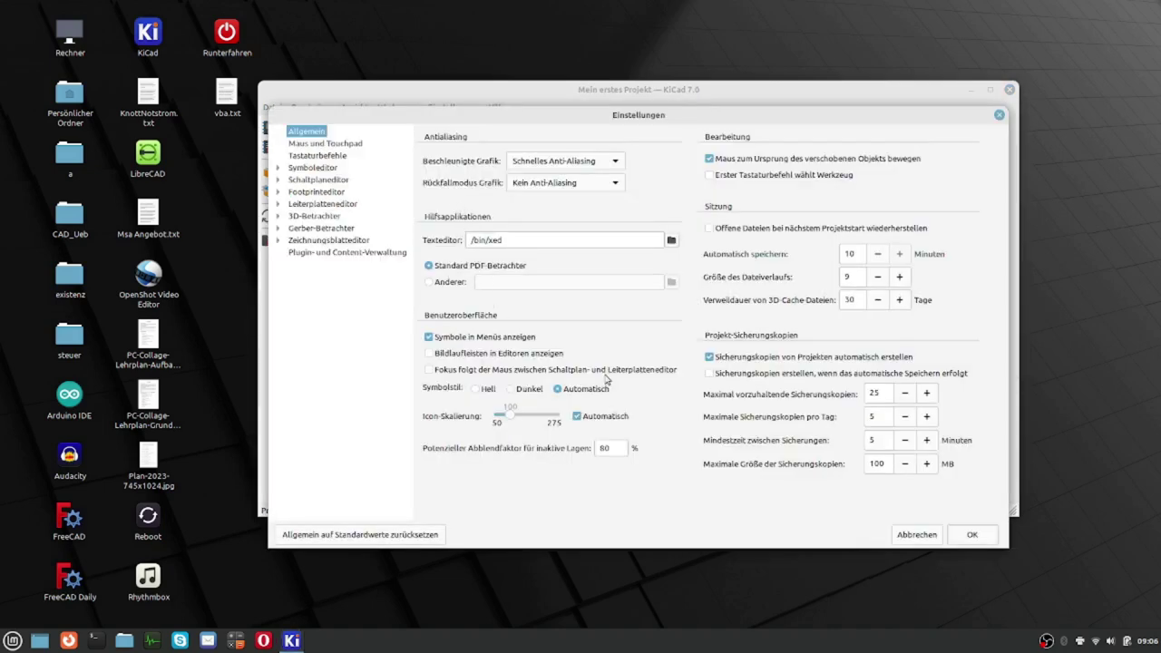
pyautogui.click(917, 535)
# - Launch the configured text editor from the project manager again to test it, and close it
pyautogui.click(355, 109)
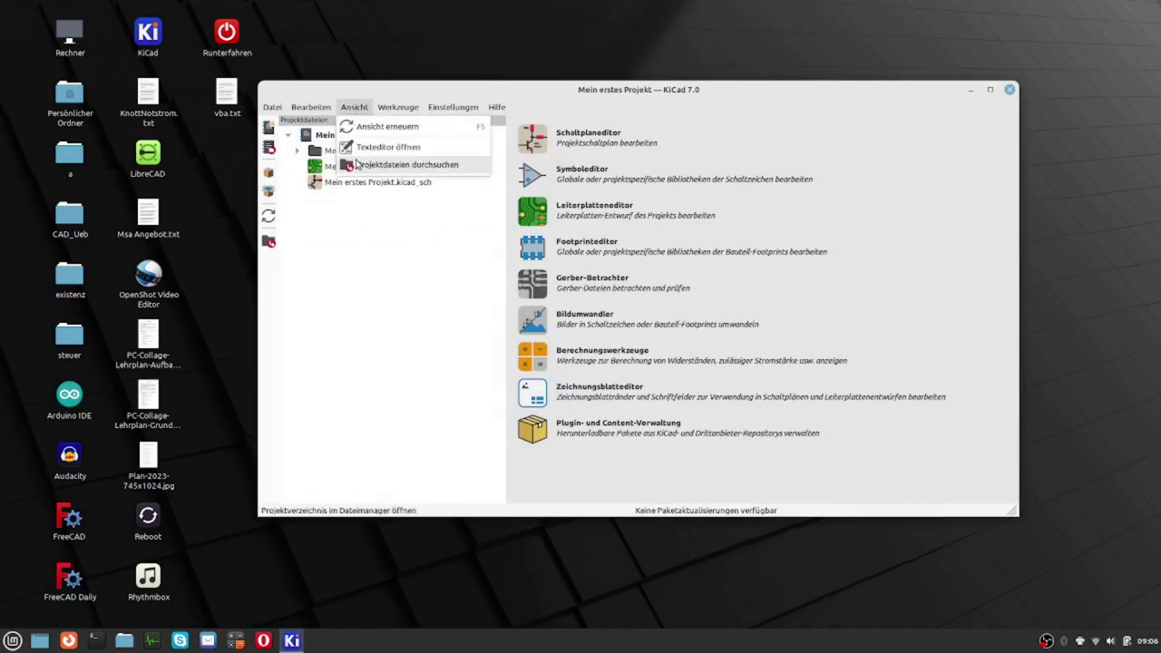
pyautogui.click(390, 147)
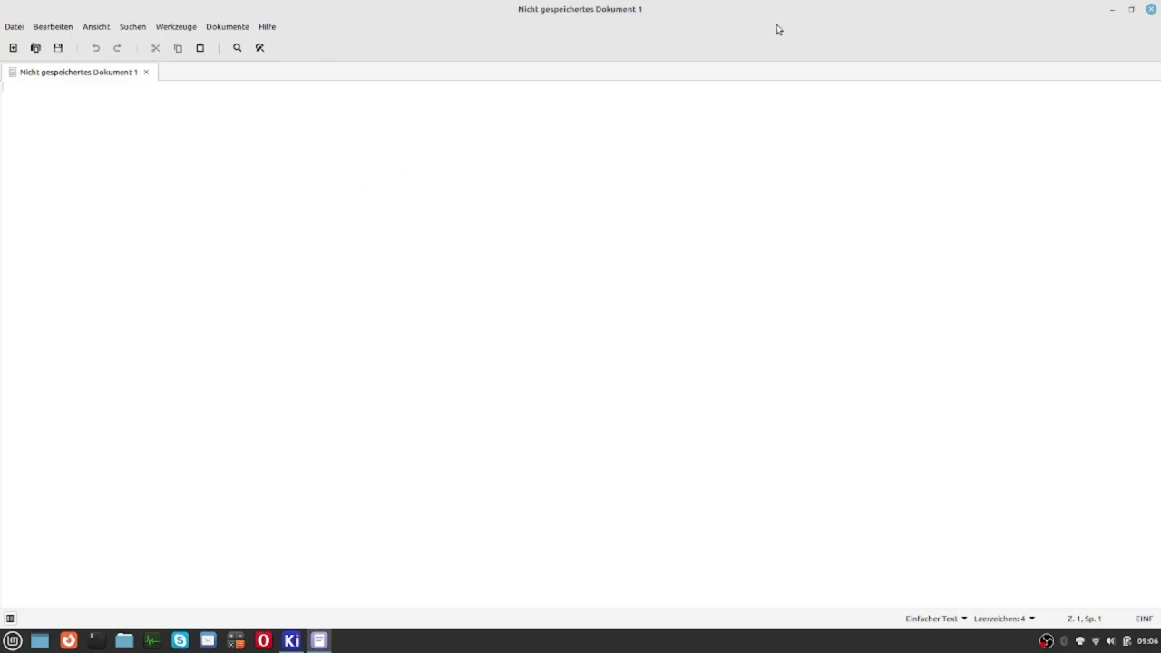
pyautogui.click(1151, 10)
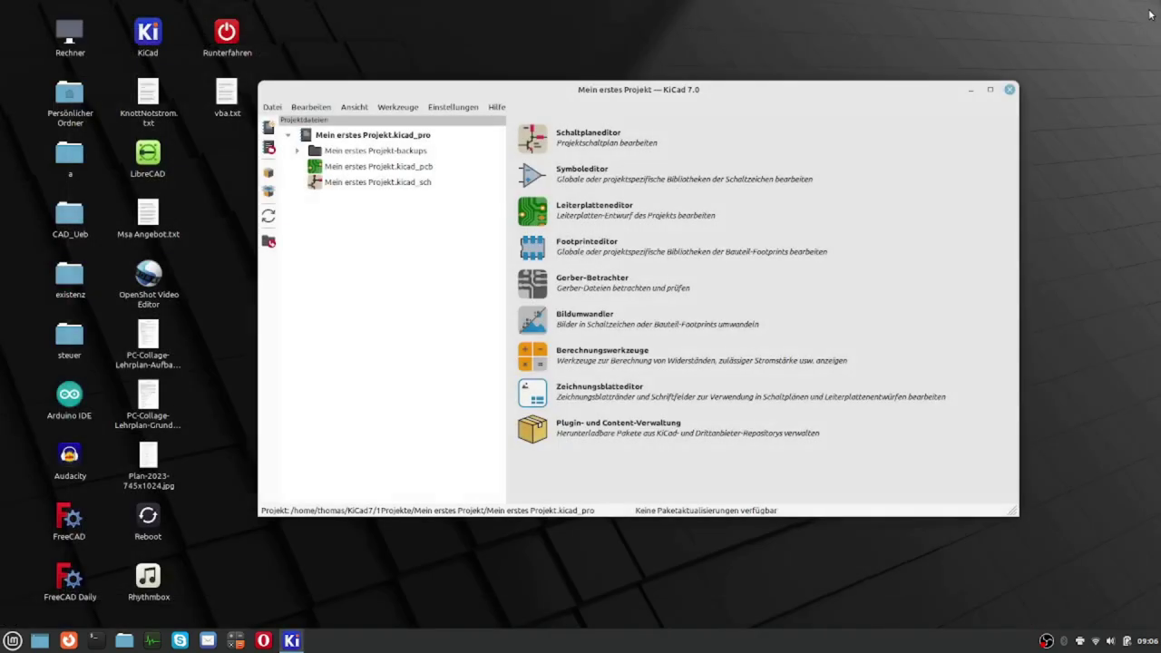
# - Open the local file Mein erstes Projekt.kicad_prl for editing from the KiCad project manager
pyautogui.click(400, 110)
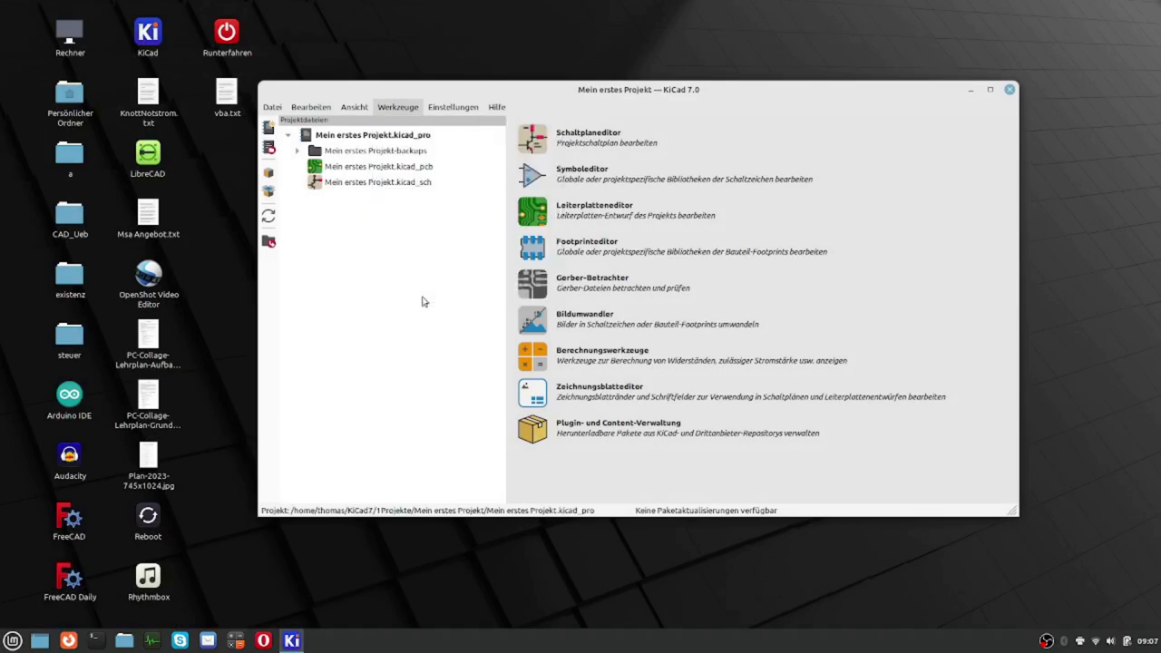
pyautogui.click(422, 296)
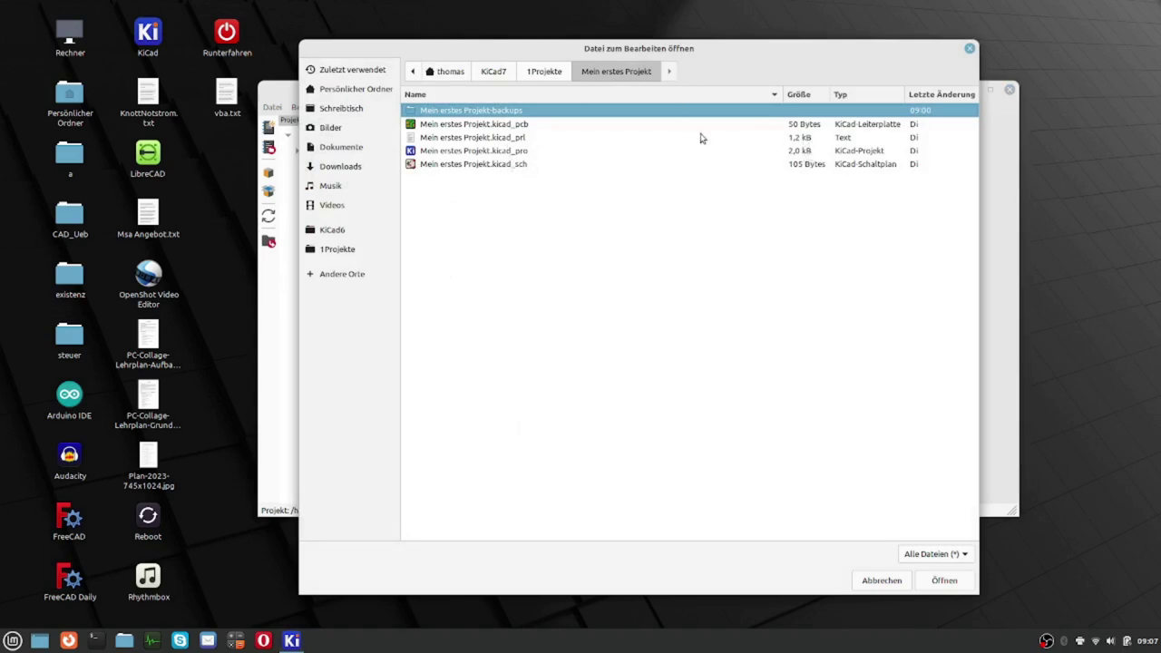
pyautogui.click(459, 139)
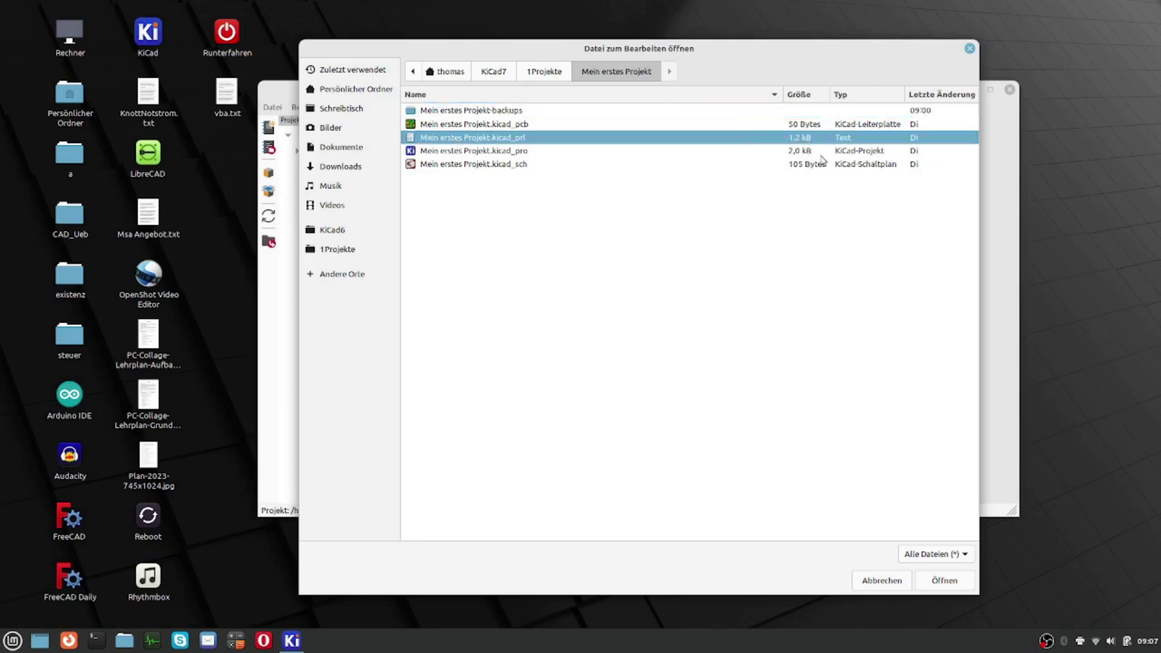
pyautogui.click(945, 581)
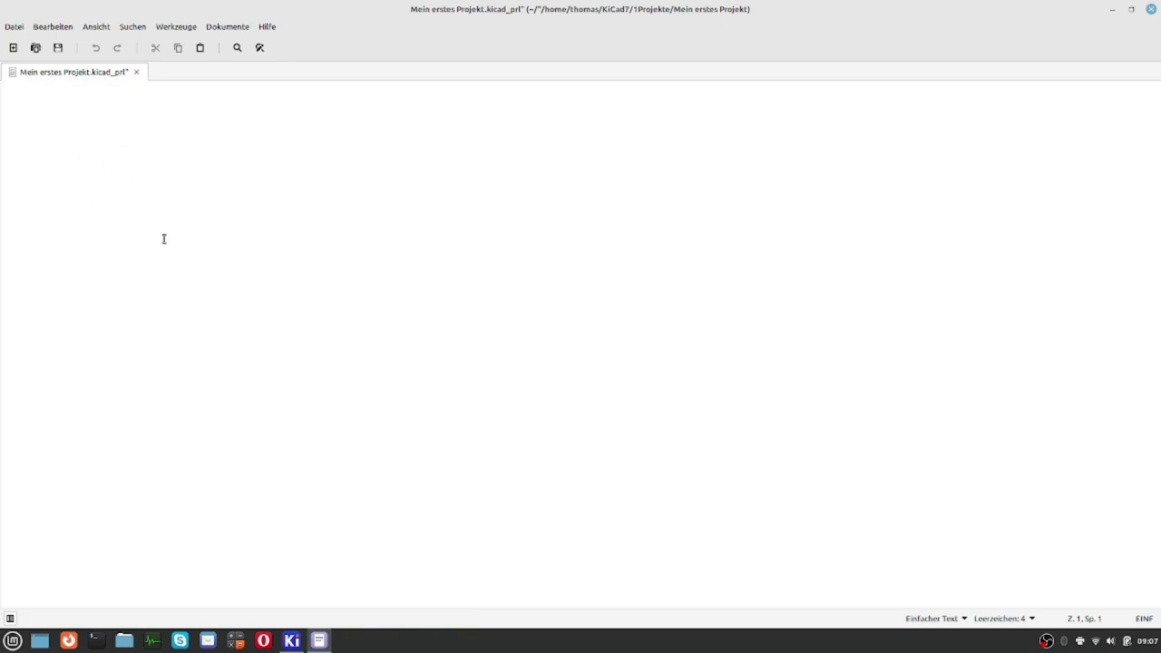
# - Load Mein erstes Projekt.kicad_prl from KiCad7/1Projekte/Mein erstes Projekt using the text editor's own file dialog
pyautogui.click(13, 27)
pyautogui.click(27, 61)
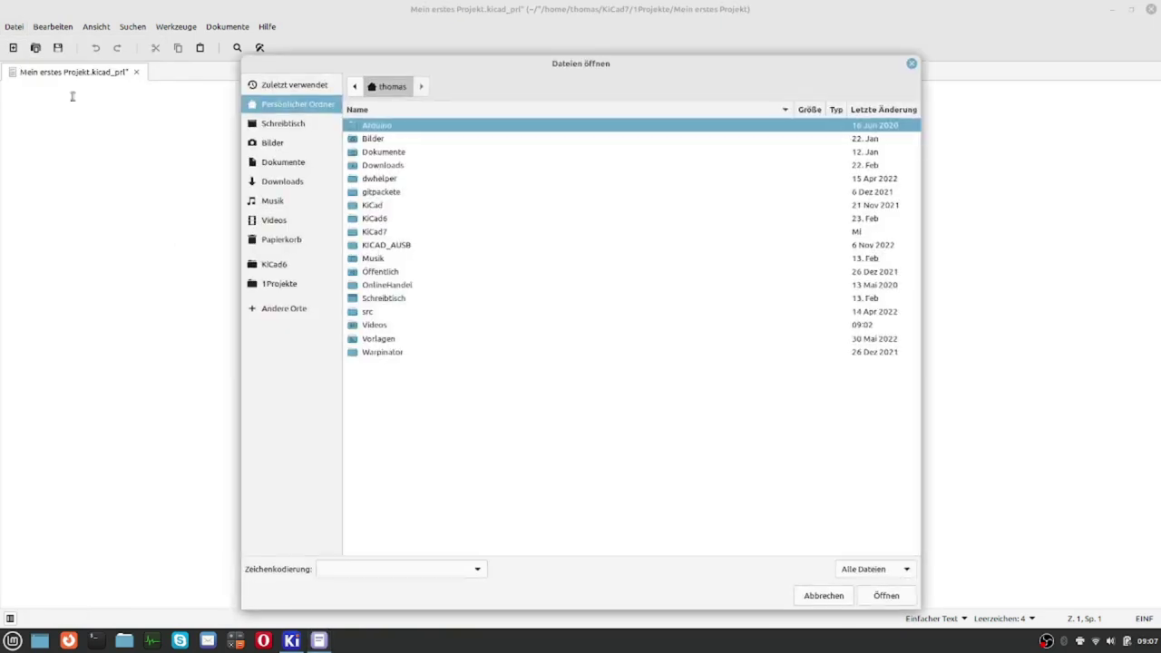
pyautogui.click(376, 234)
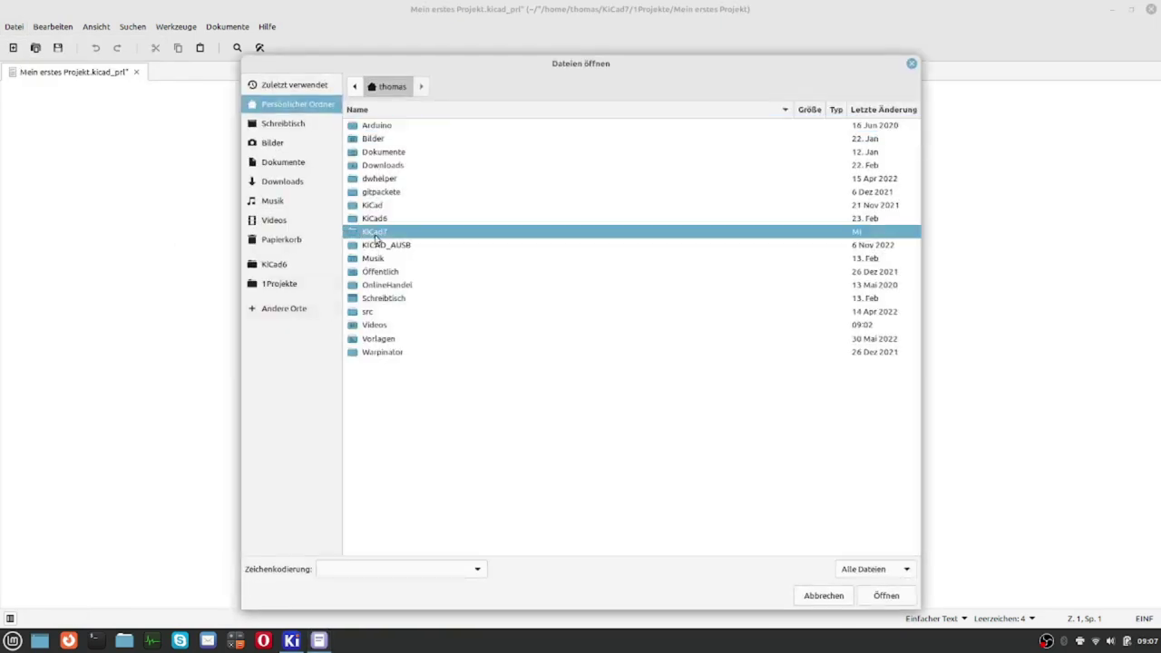
pyautogui.doubleClick(375, 234)
pyautogui.doubleClick(382, 127)
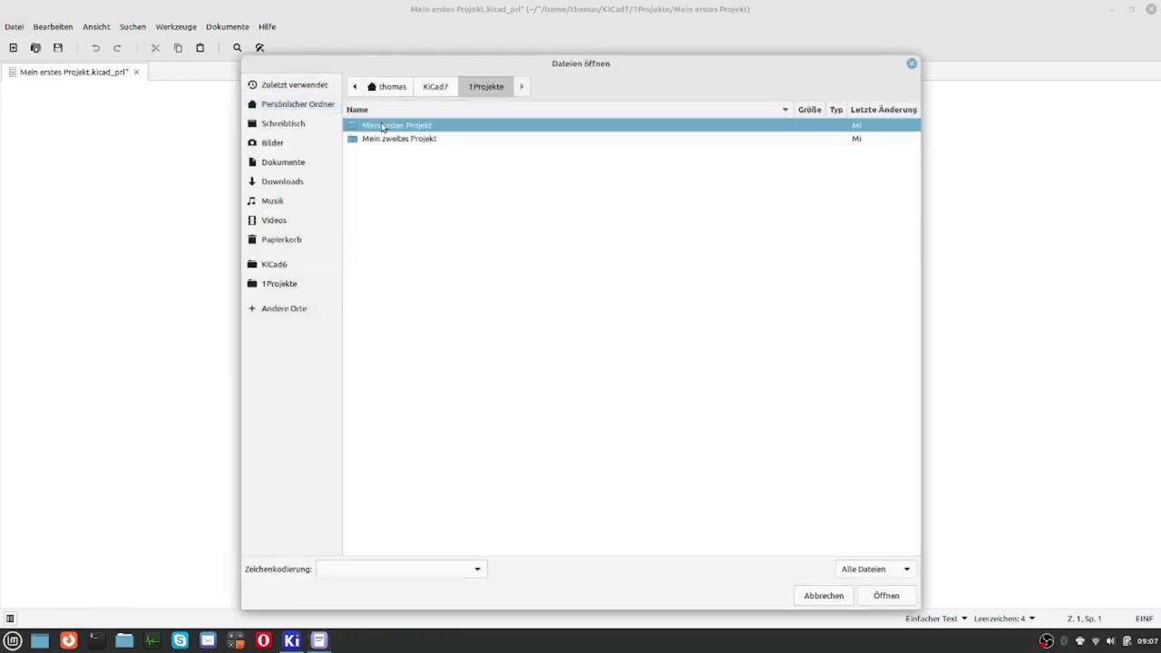
pyautogui.doubleClick(382, 127)
pyautogui.click(454, 153)
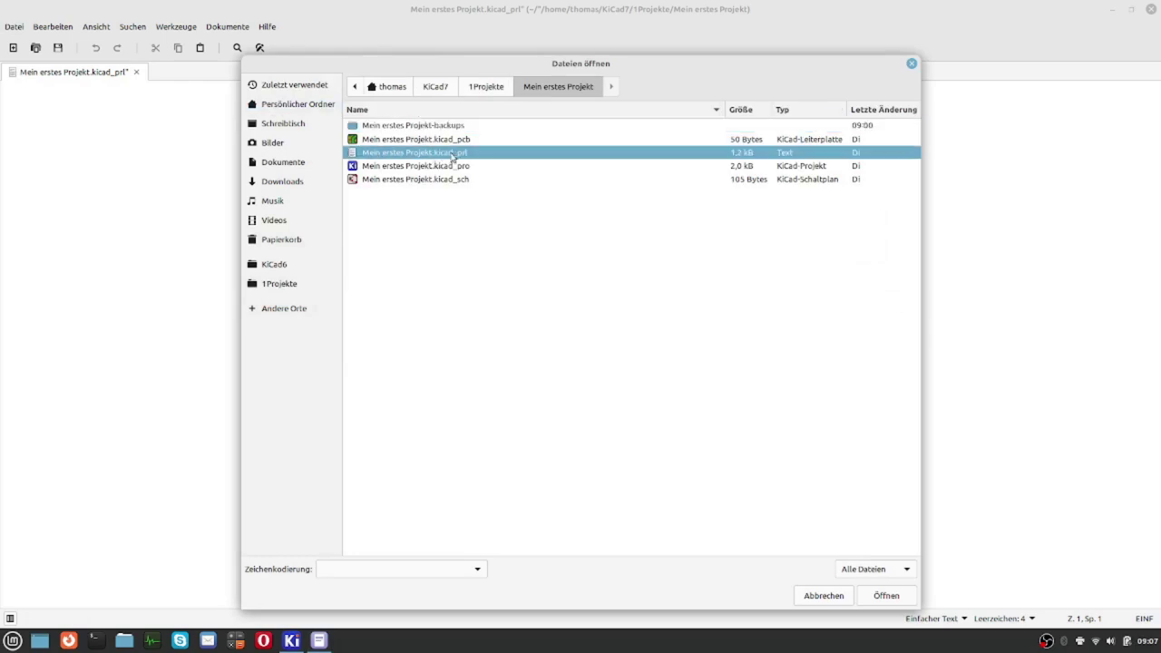
pyautogui.click(907, 595)
# - Look through the contents of Mein erstes Projekt.kicad_prl and close the text editor
pyautogui.scroll(-8, 218, 213)
pyautogui.scroll(4, 217, 218)
pyautogui.scroll(5, 217, 217)
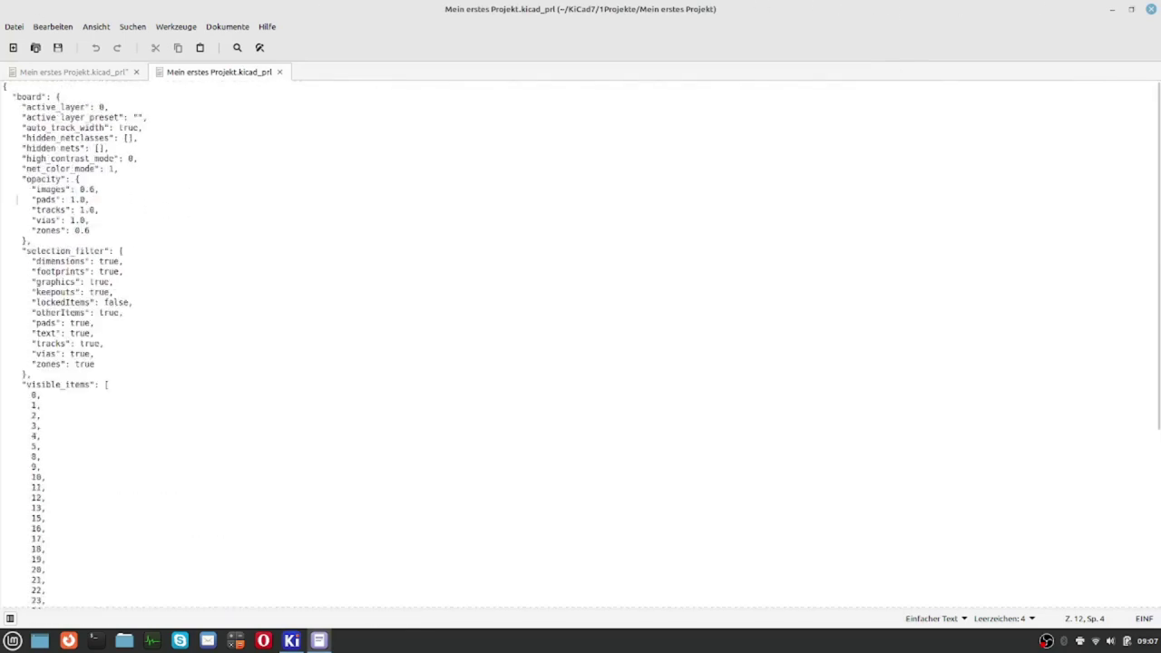
pyautogui.click(1150, 10)
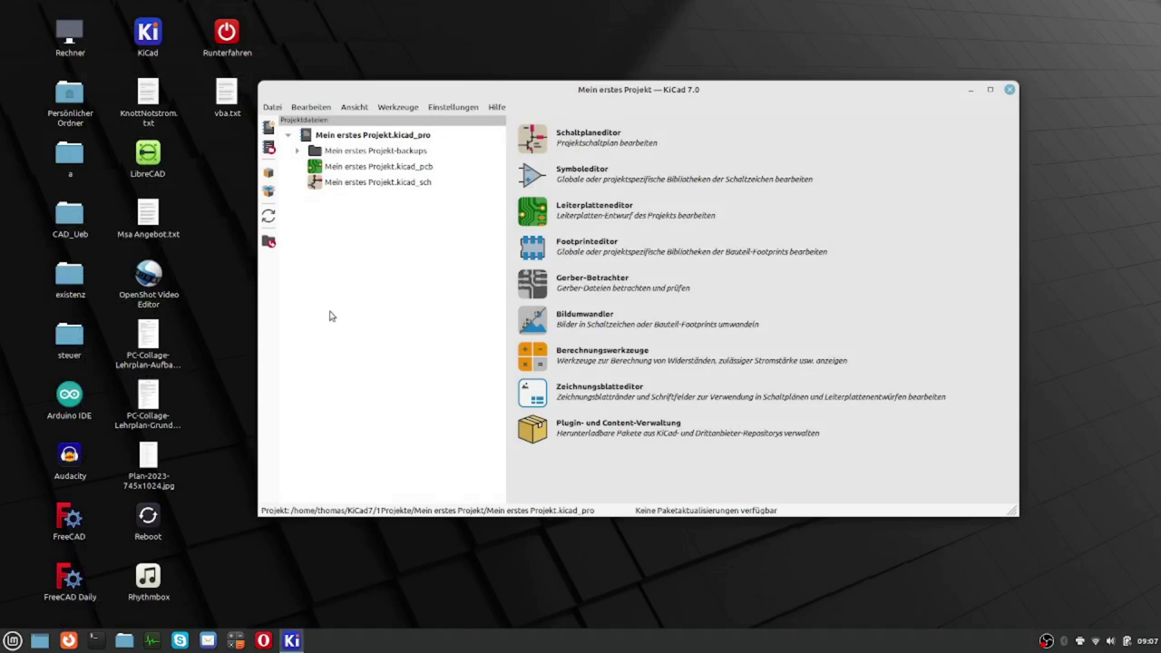
pyautogui.click(401, 110)
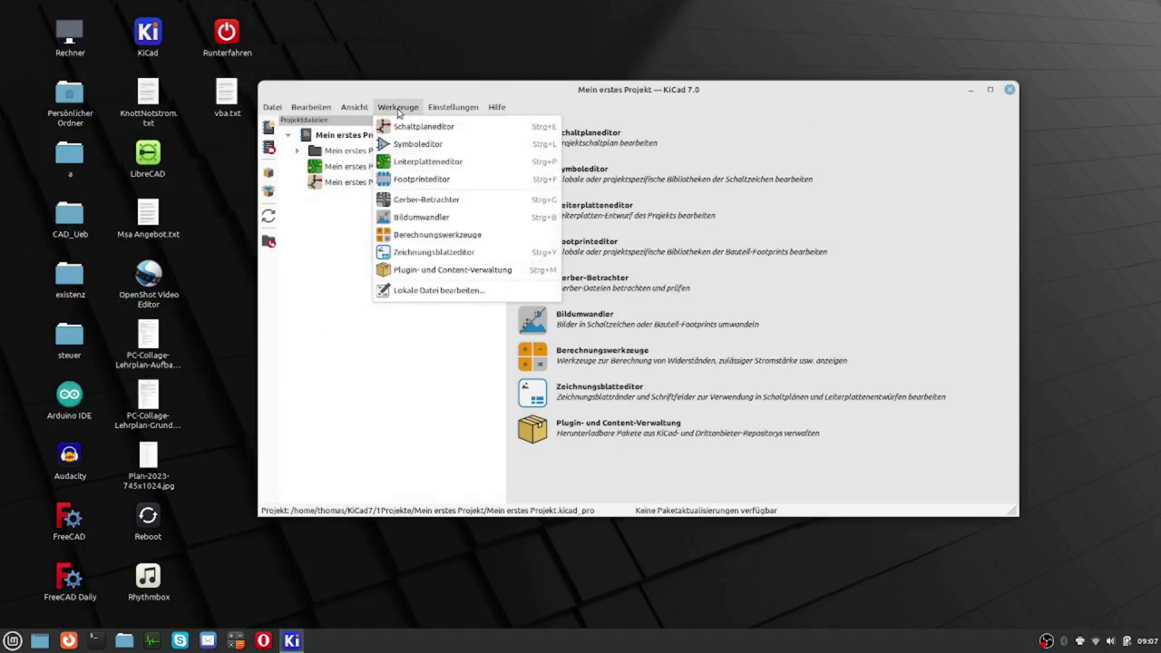
pyautogui.click(431, 367)
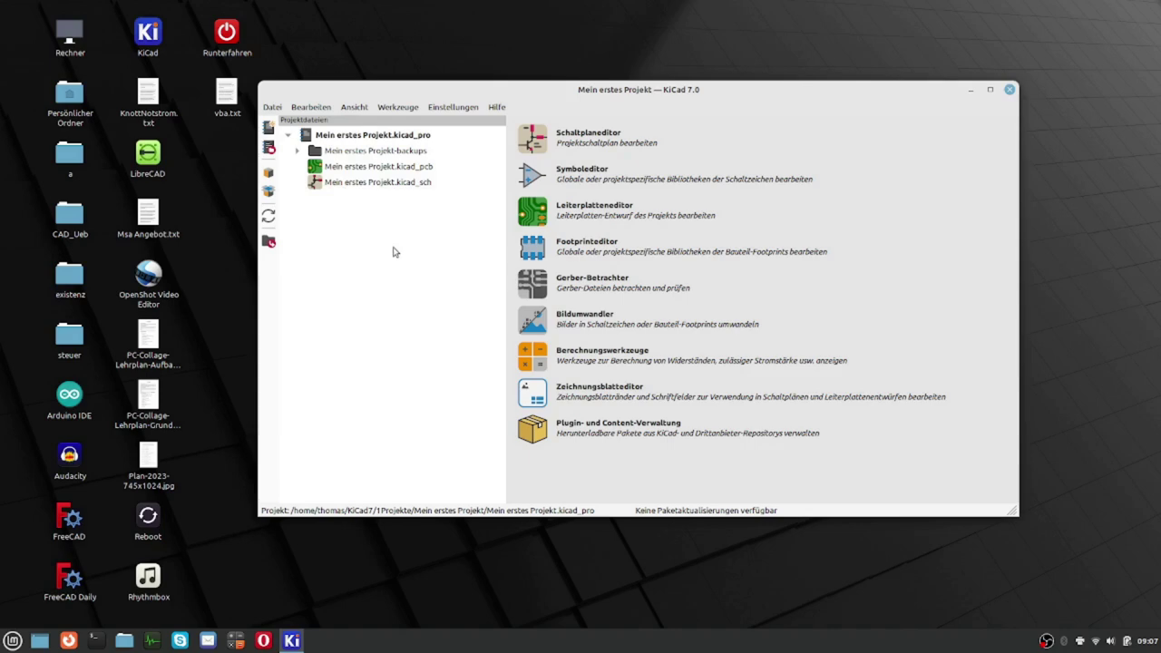
# - Open the general preferences and review the project backup settings, including maximum backup size and backups on auto-save
pyautogui.click(468, 112)
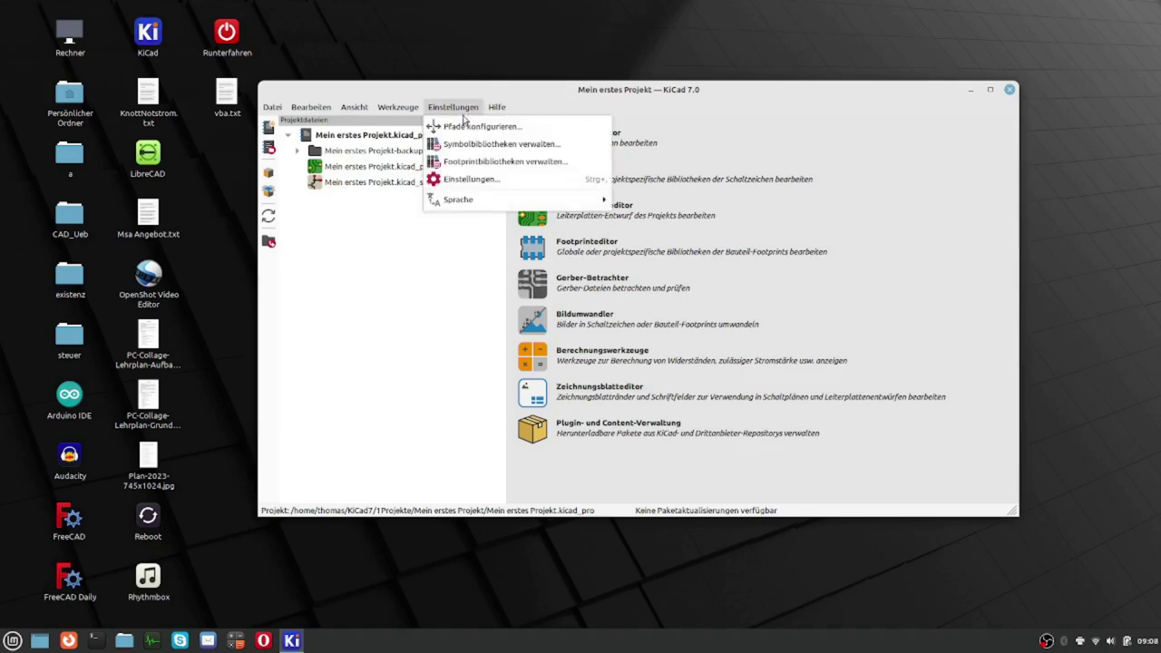
pyautogui.click(468, 180)
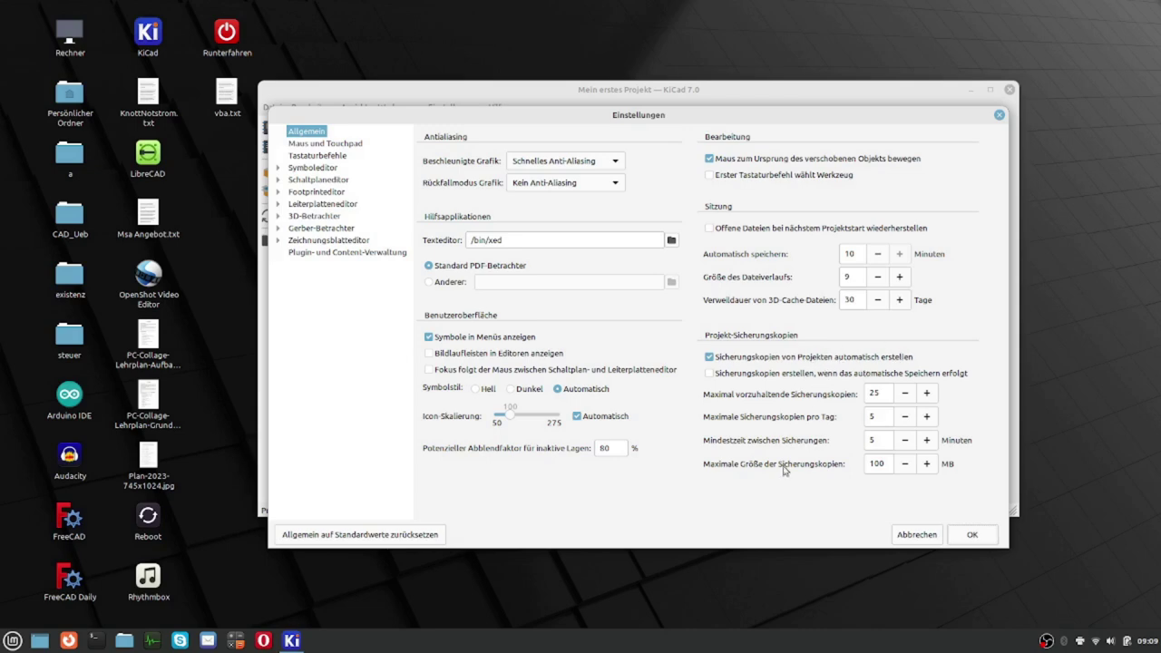
pyautogui.moveTo(786, 471)
pyautogui.moveTo(732, 382)
# - Close the preferences and expand the Mein erstes Projekt-backups folder in the project tree
pyautogui.moveTo(579, 118); pyautogui.dragTo(608, 273)
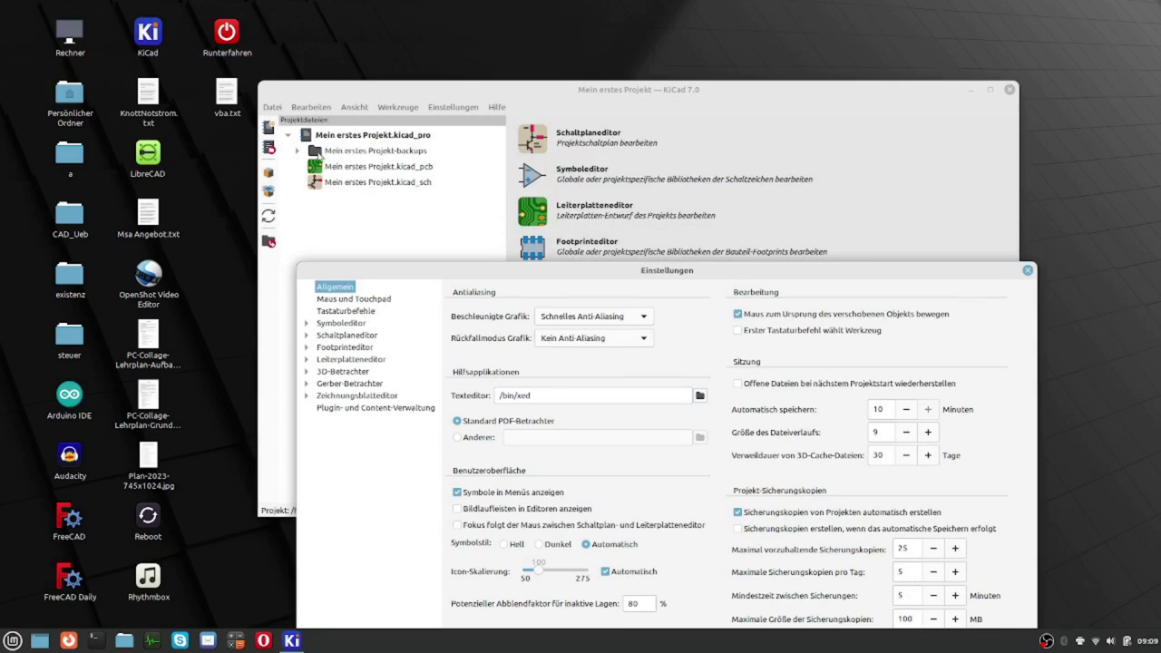
pyautogui.click(1028, 270)
pyautogui.doubleClick(354, 151)
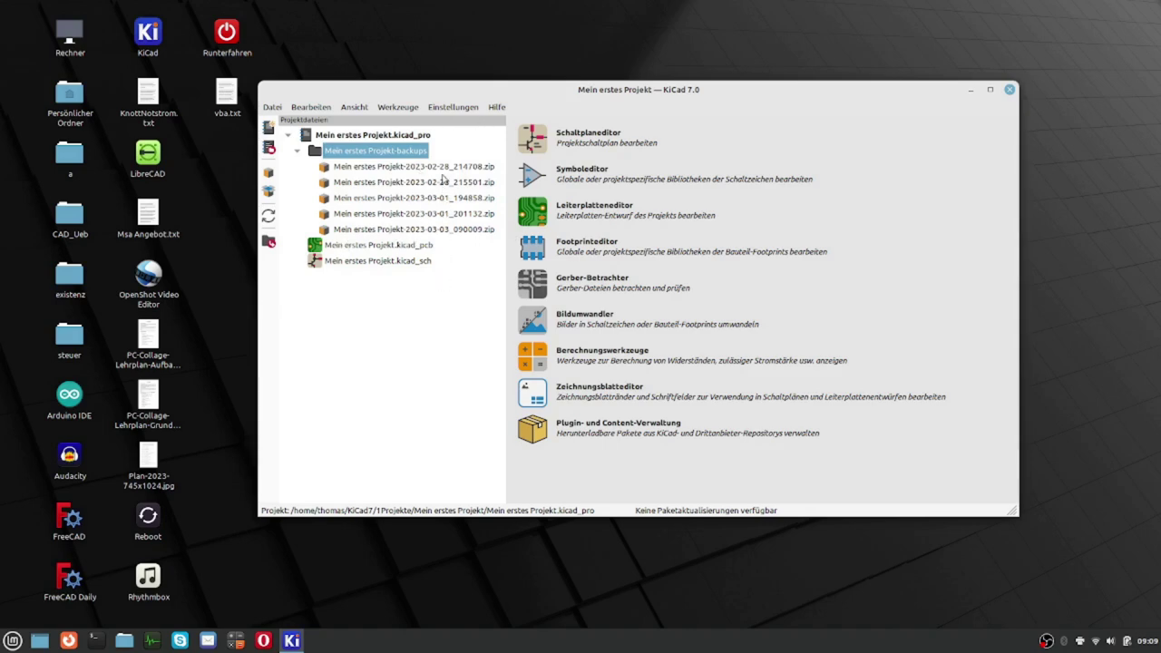
# - Open the general preferences, move the window so all project backup settings are visible, review them and close the preferences
pyautogui.click(447, 110)
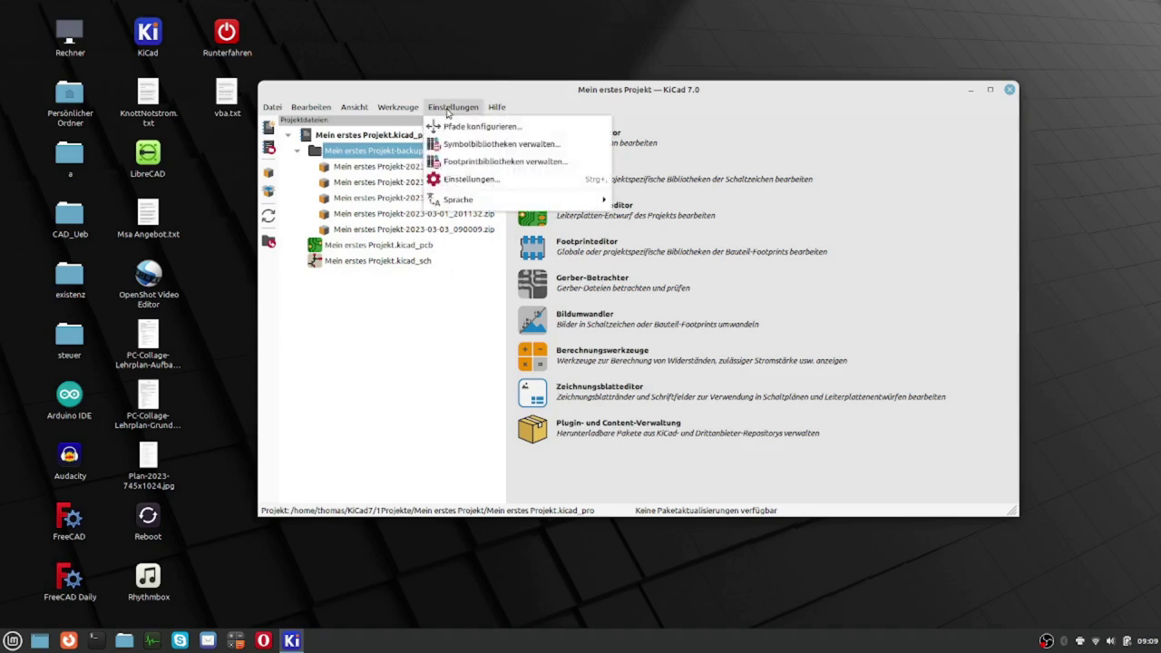
pyautogui.click(469, 178)
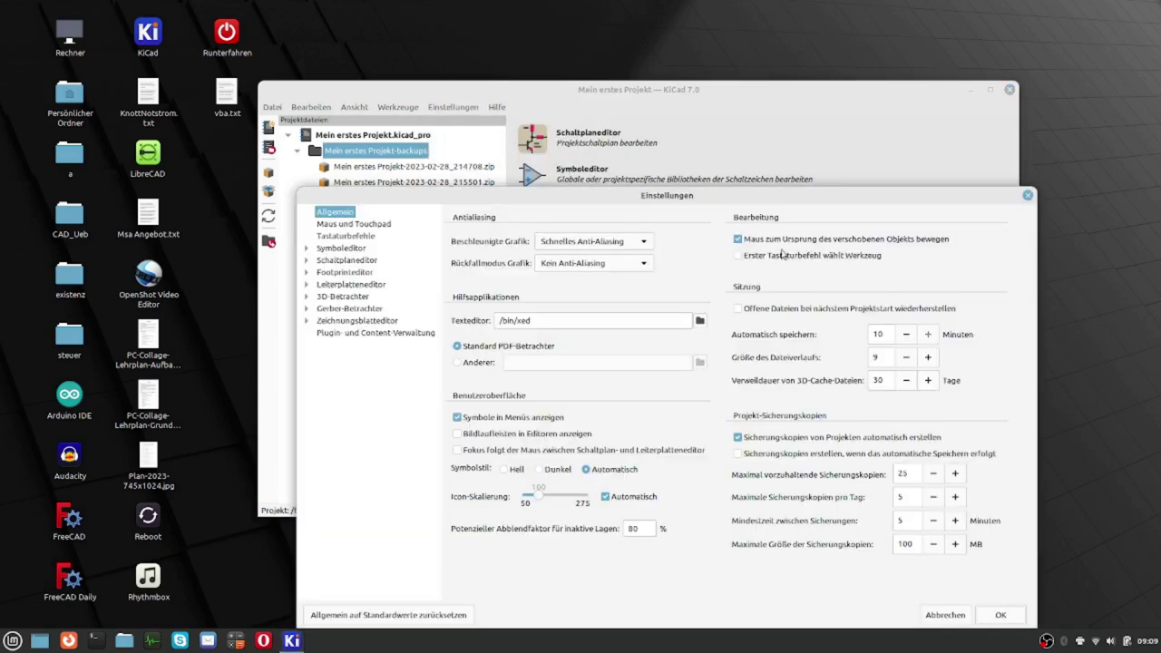
pyautogui.moveTo(801, 196); pyautogui.dragTo(741, 42)
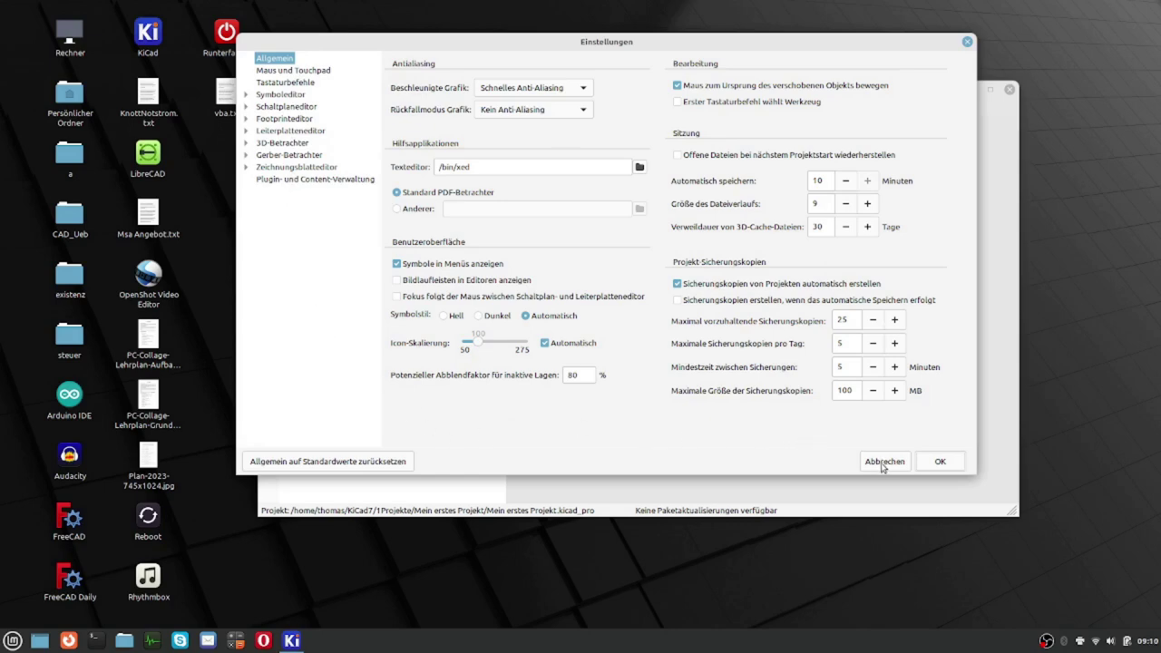
pyautogui.click(937, 462)
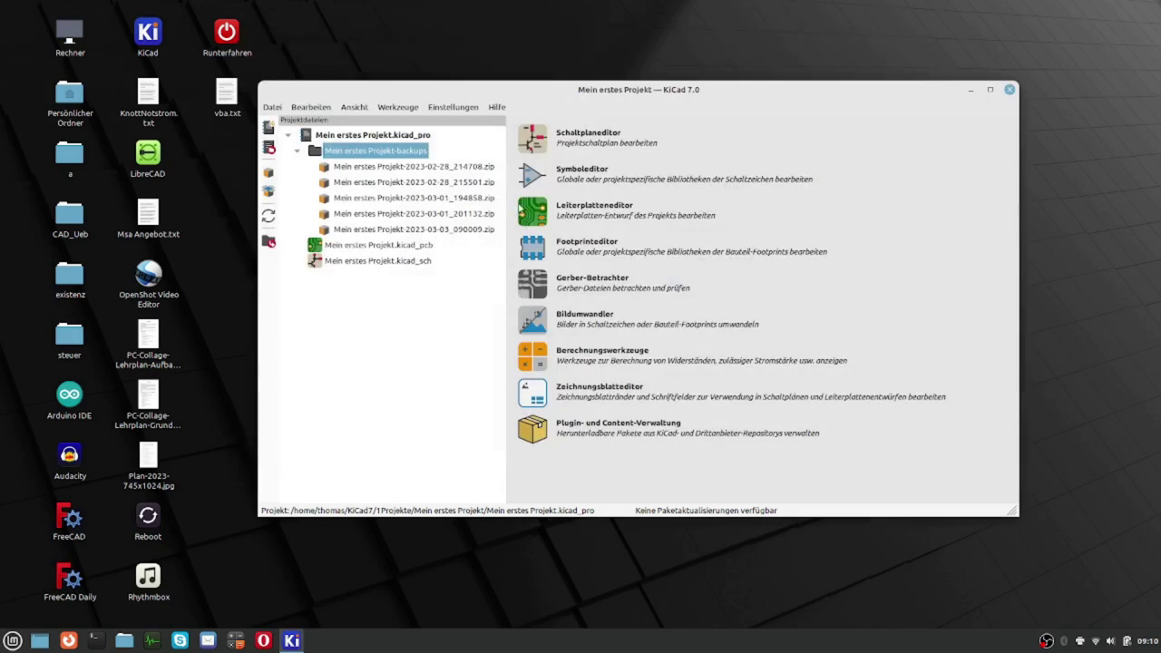
# - Open the path configuration and enlarge its window to show the complete list of environment variables
pyautogui.click(435, 109)
pyautogui.click(453, 128)
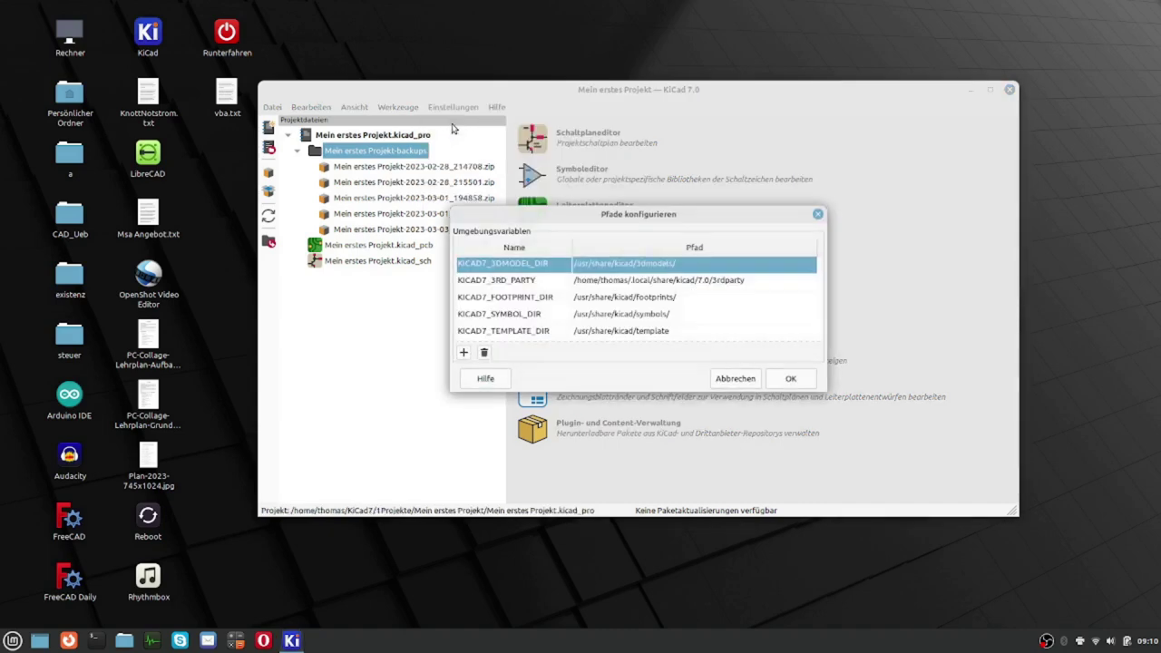
pyautogui.moveTo(681, 222); pyautogui.dragTo(479, 31)
pyautogui.moveTo(655, 216); pyautogui.dragTo(959, 506)
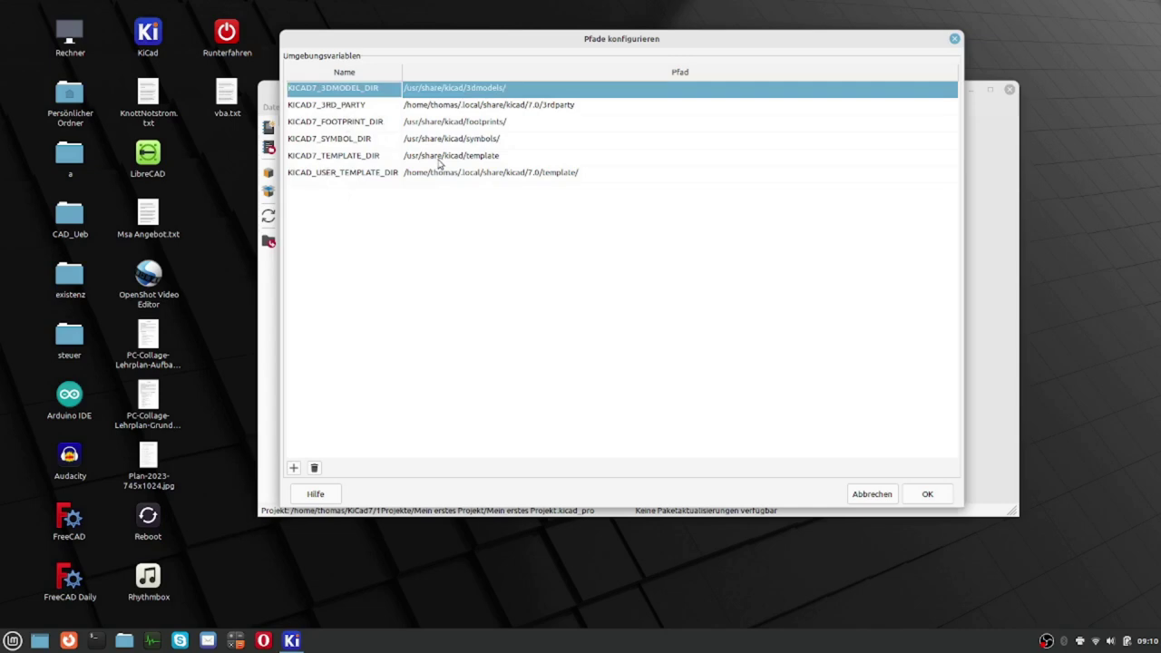
# - Open the path of the KICAD7_TEMPLATE_DIR environment variable for editing
pyautogui.click(302, 158)
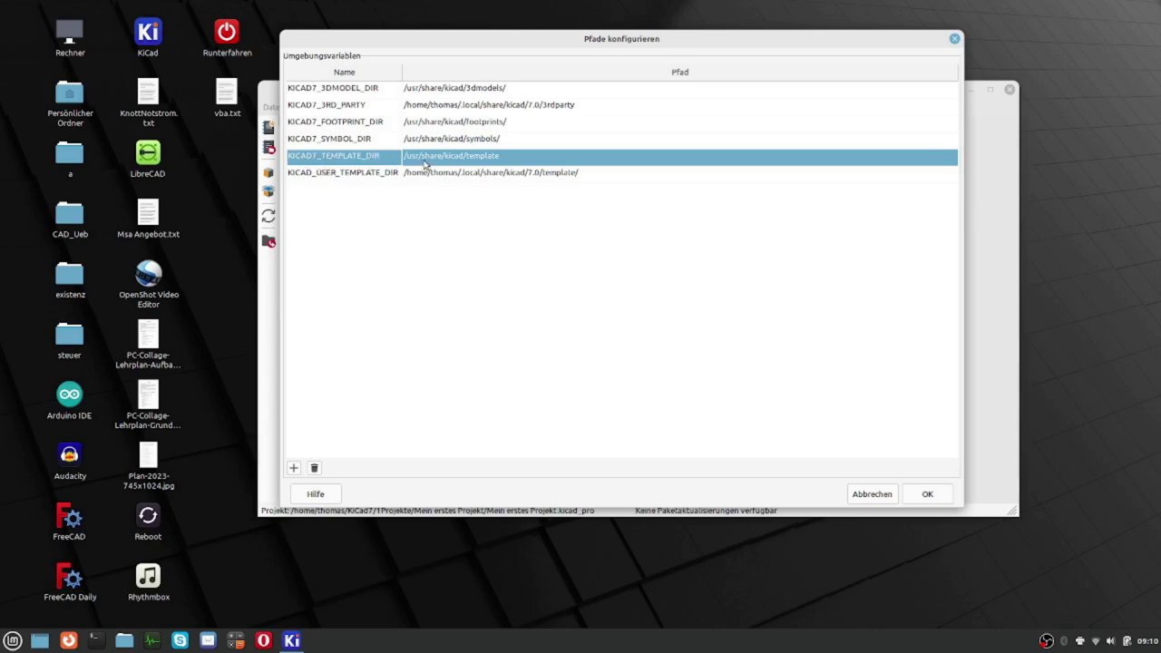
pyautogui.click(521, 157)
pyautogui.click(522, 159)
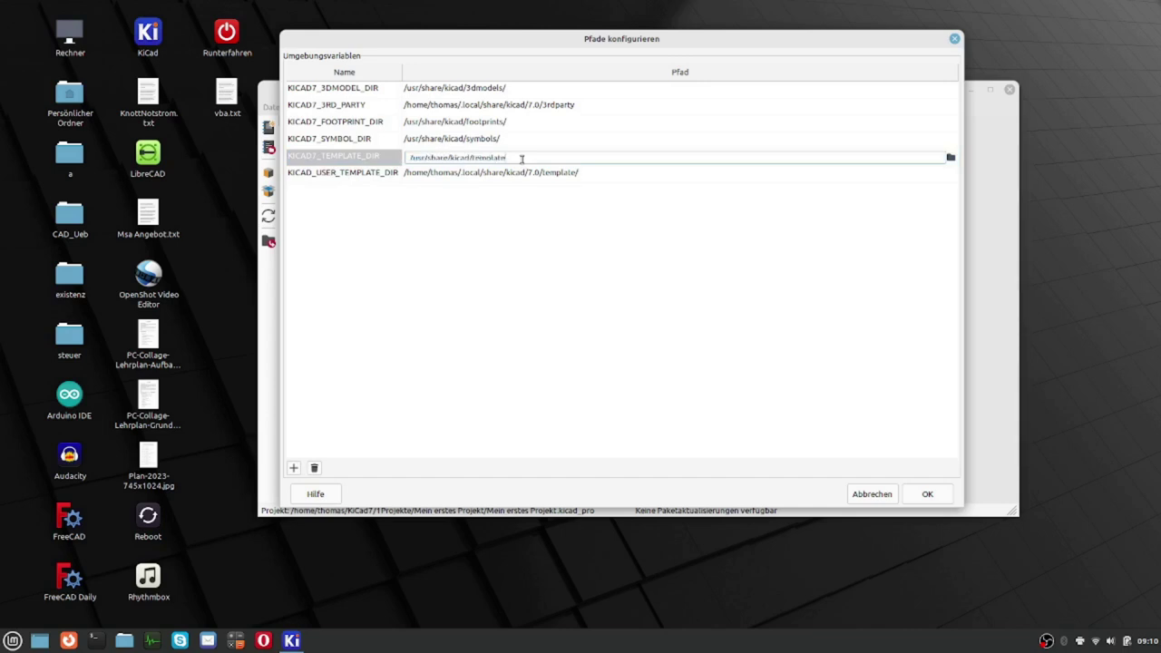
pyautogui.click(486, 236)
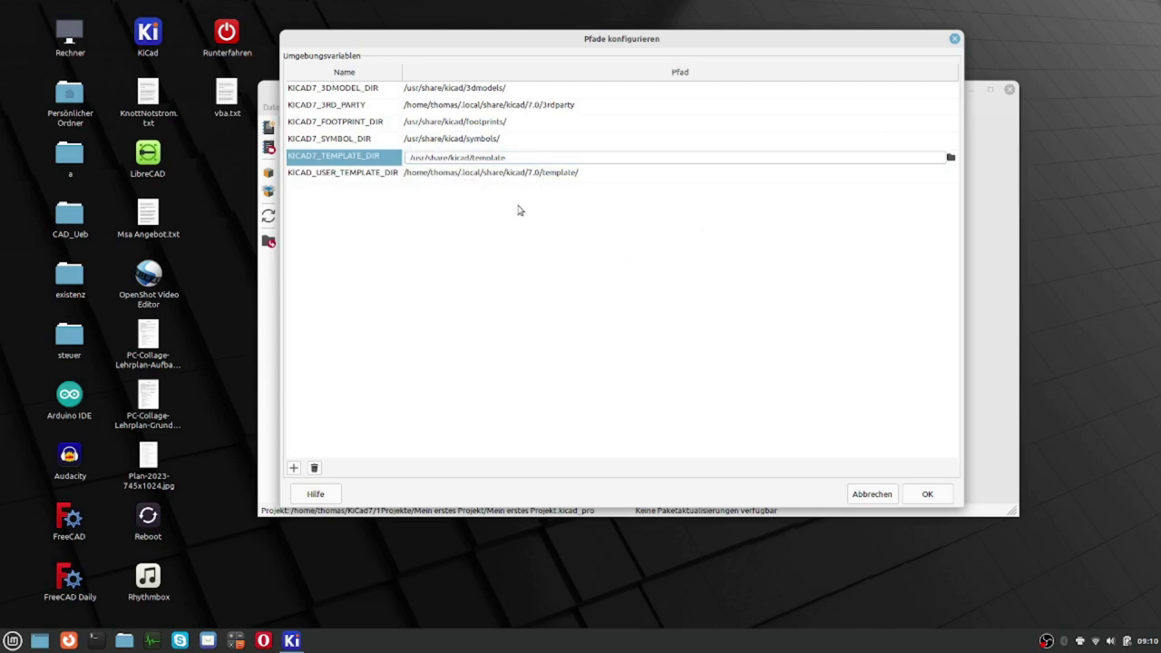
# - Browse for a KICAD7_TEMPLATE_DIR folder, look into KiCad7/gitlab in the home folder, and cancel the path selection
pyautogui.click(951, 158)
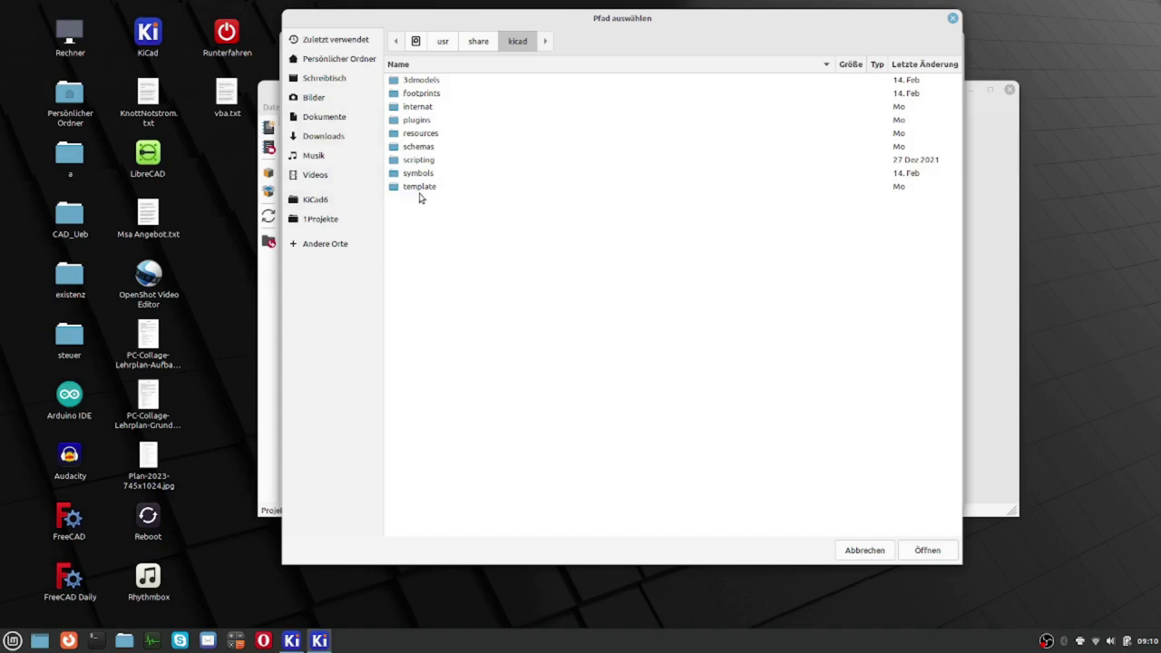
pyautogui.click(319, 60)
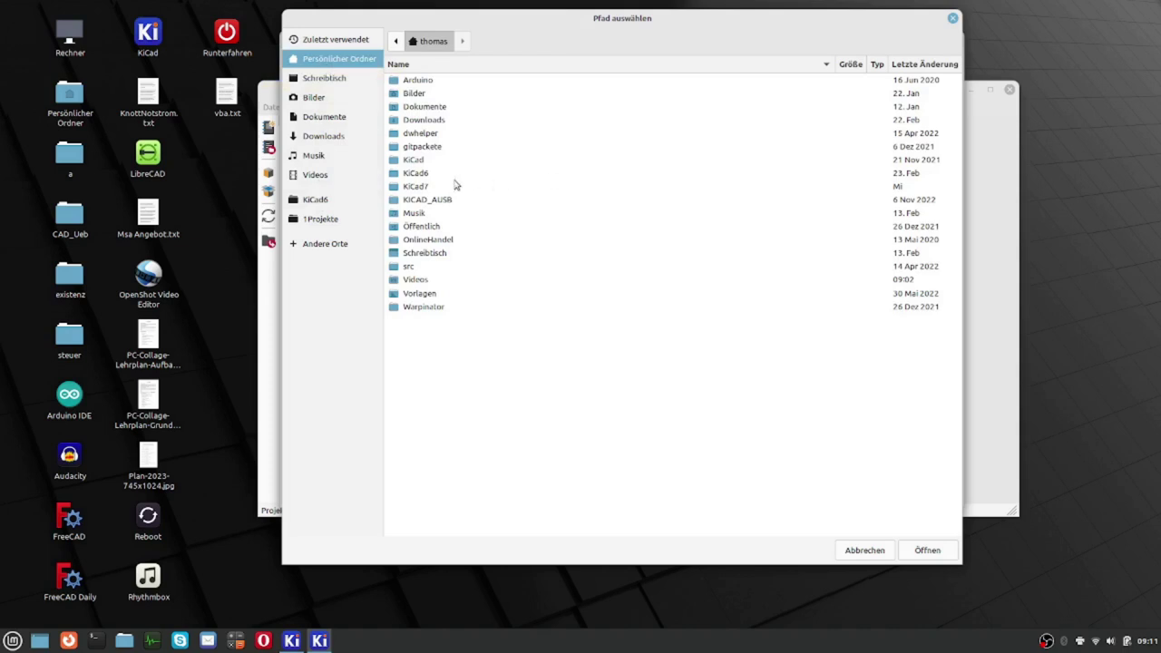
pyautogui.doubleClick(421, 190)
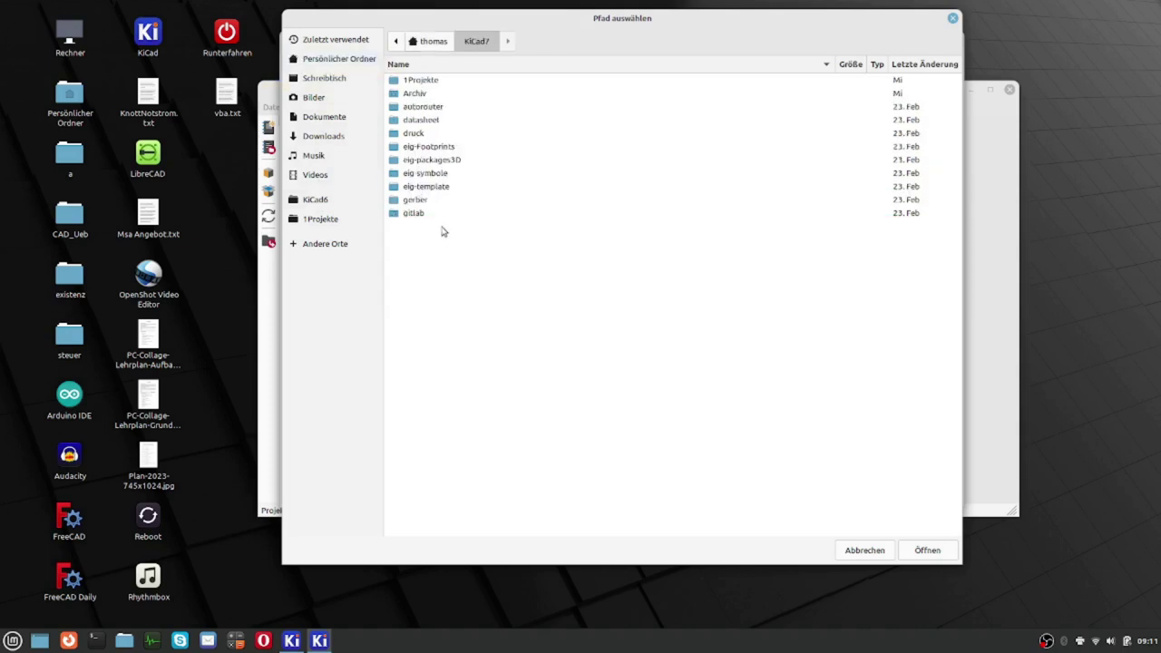
pyautogui.doubleClick(421, 215)
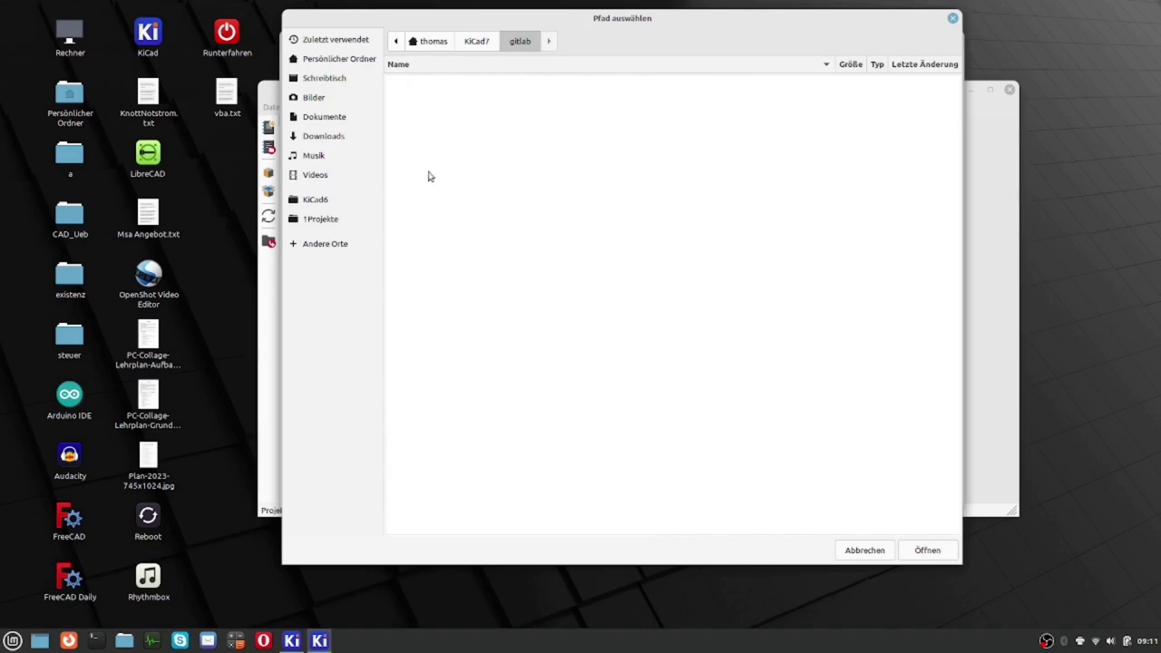
pyautogui.click(865, 550)
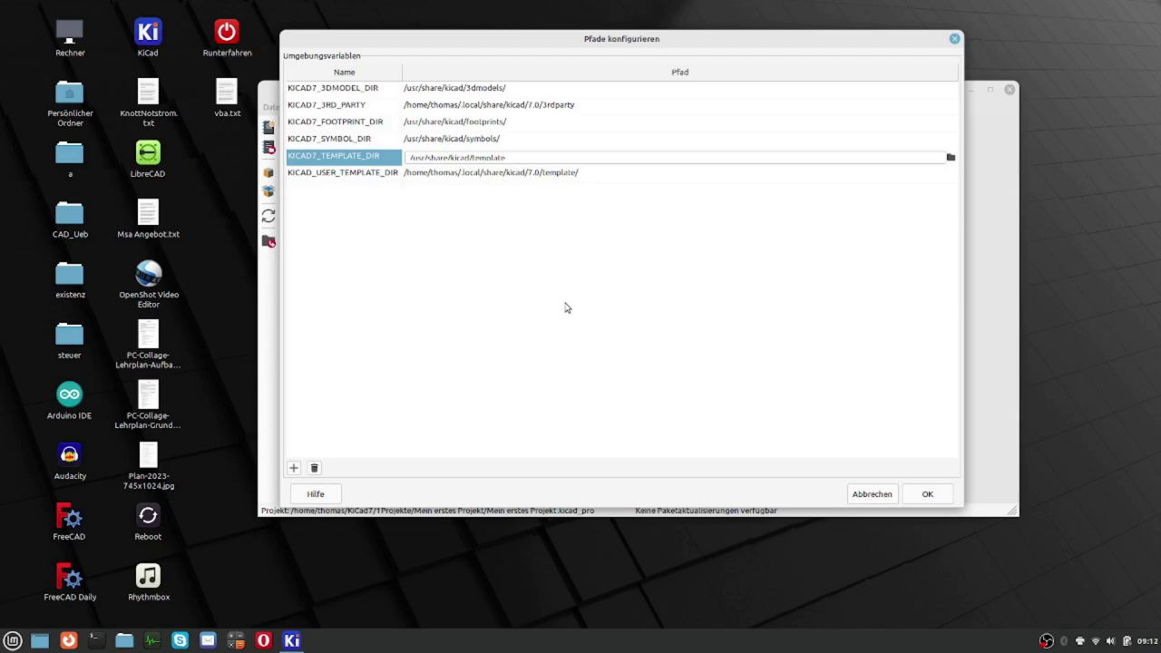
pyautogui.click(366, 157)
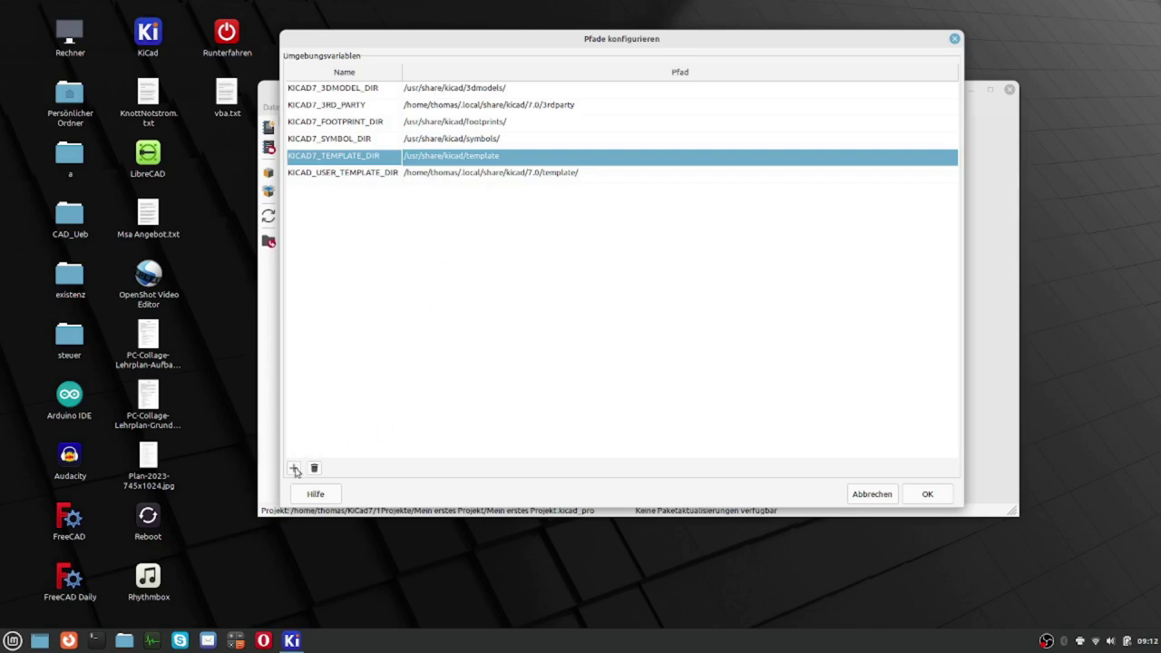
# - Move the path configuration aside, switch to the file manager and show the home folder's KiCad7 directory as a list
pyautogui.moveTo(569, 38); pyautogui.dragTo(650, 39)
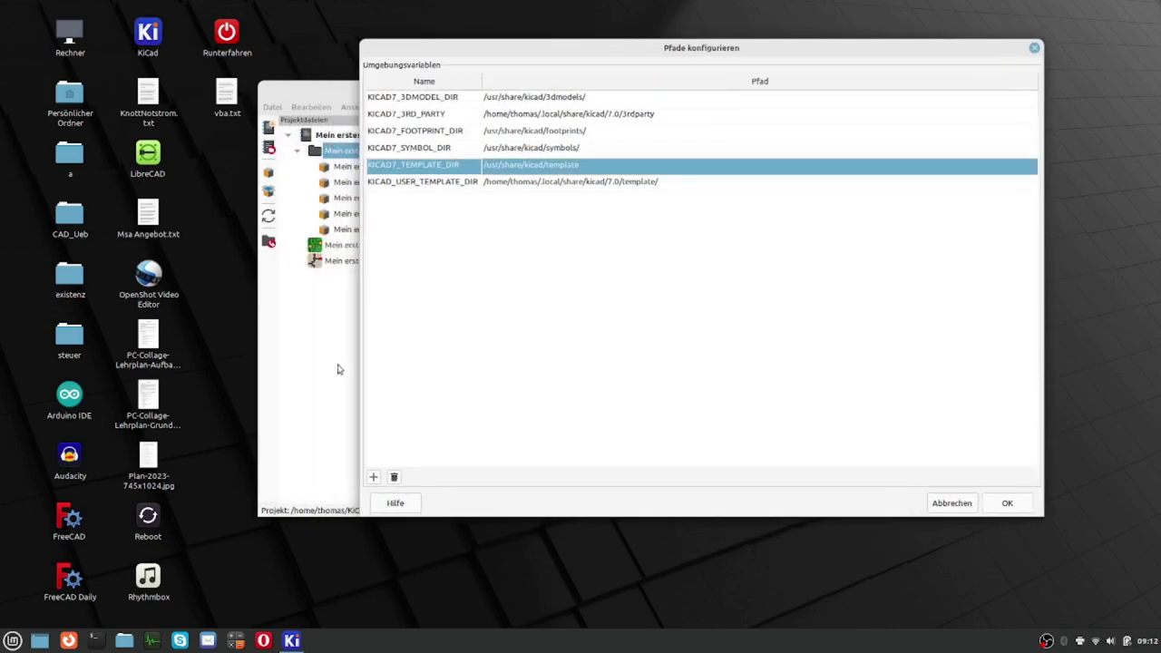
pyautogui.click(124, 641)
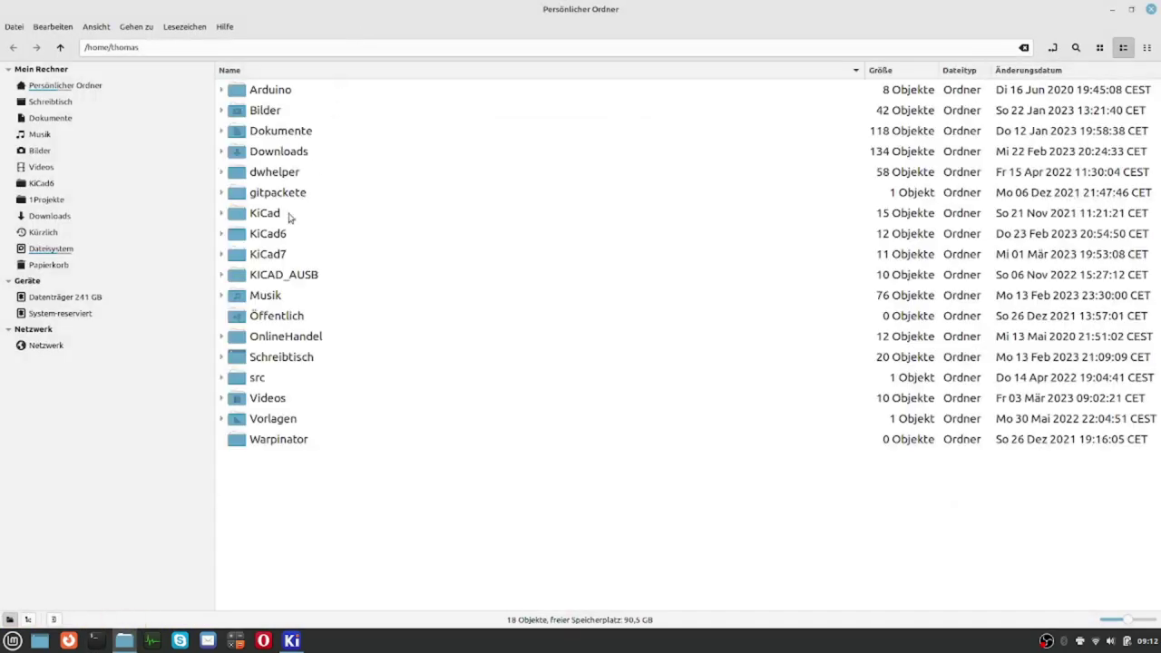
pyautogui.doubleClick(266, 255)
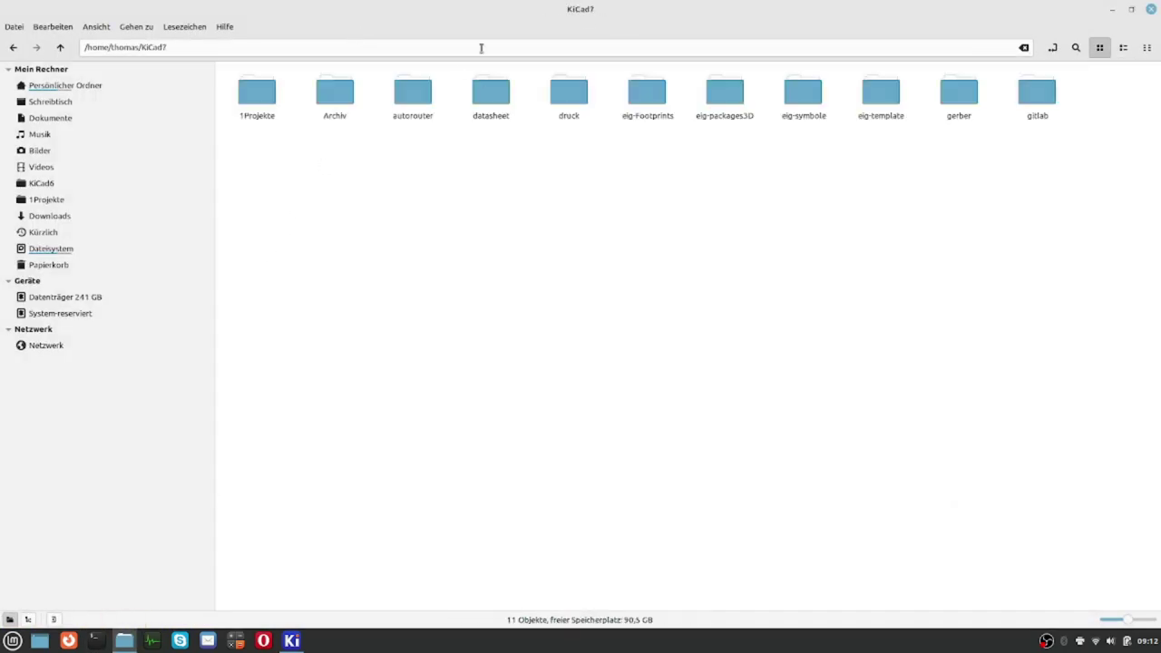
pyautogui.click(1125, 49)
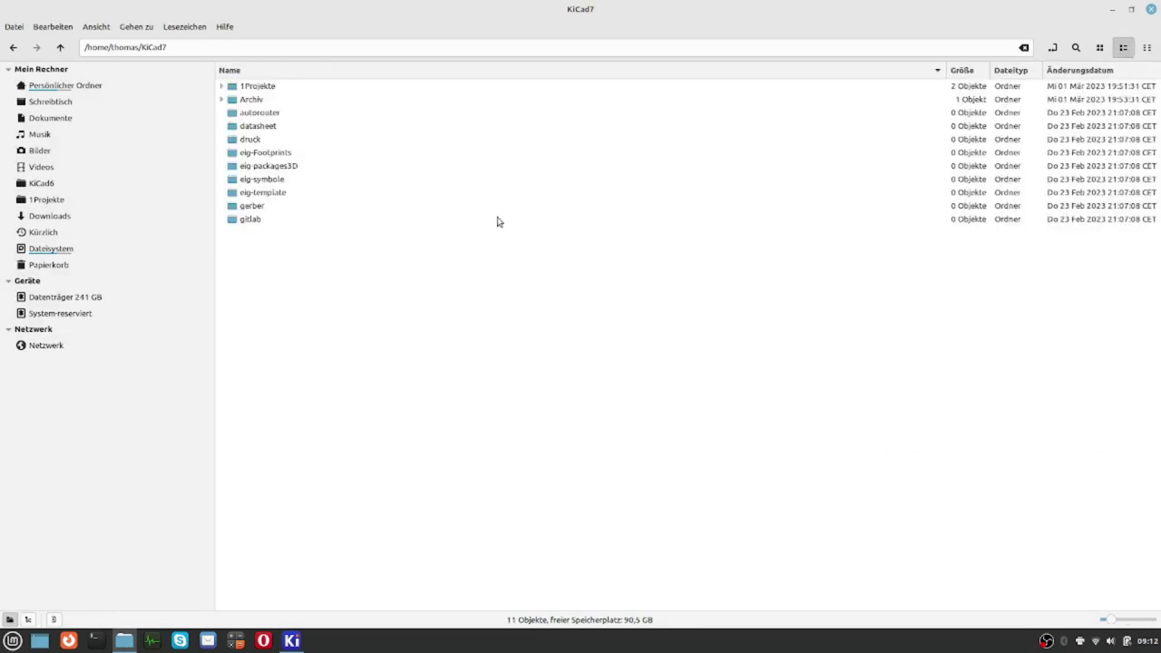
# - Examine the eig-symbole, eig-packages3D, eig-Footprints and eig-template folders, and minimise the file manager
pyautogui.click(271, 197)
pyautogui.click(271, 184)
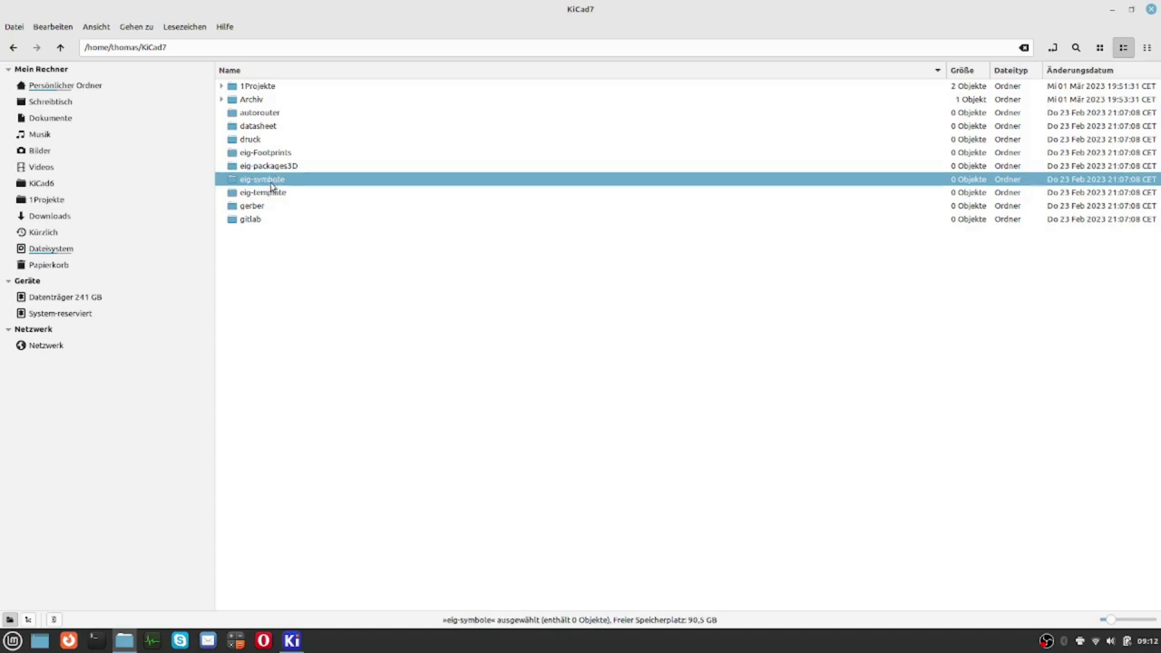
pyautogui.click(274, 169)
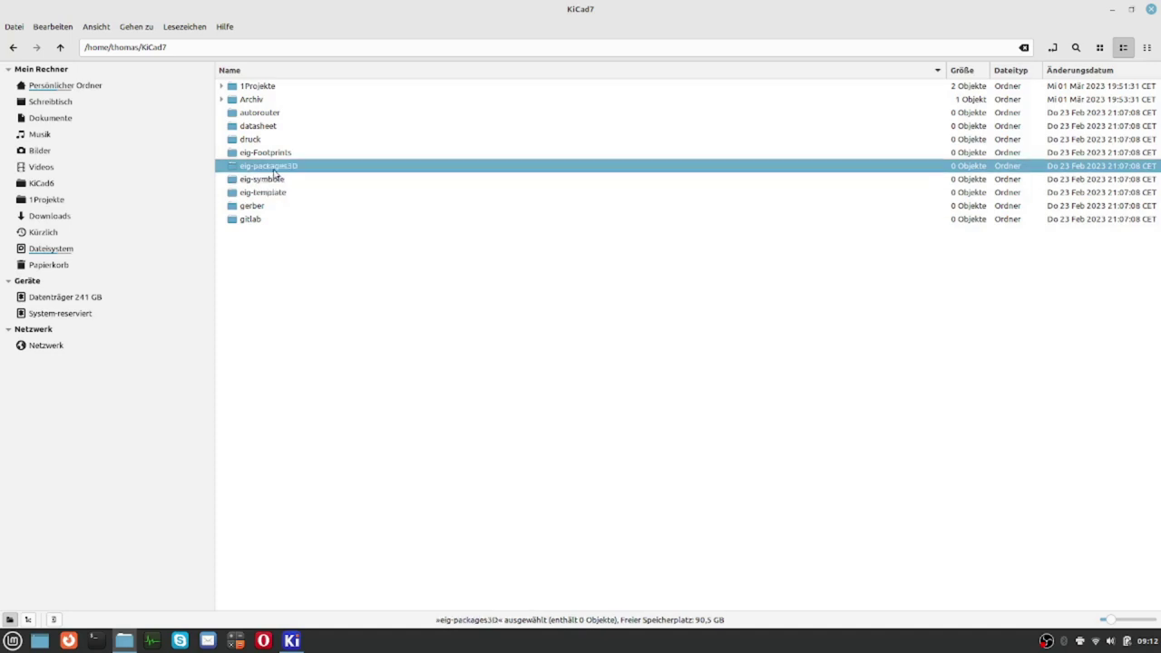
pyautogui.click(275, 155)
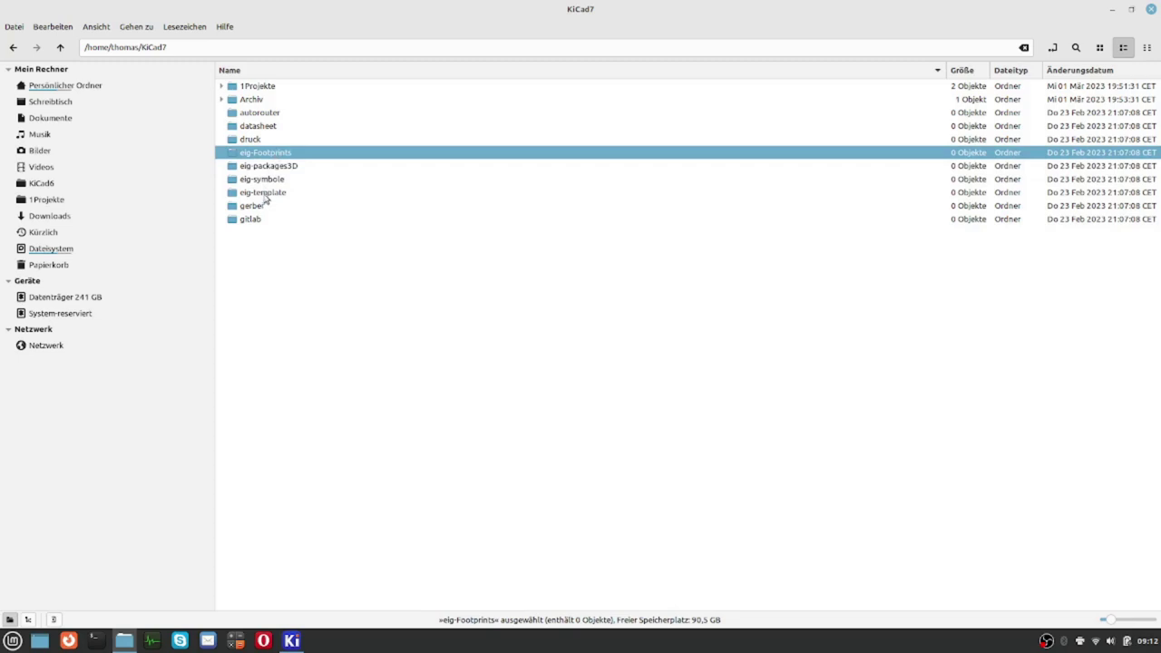
pyautogui.doubleClick(265, 195)
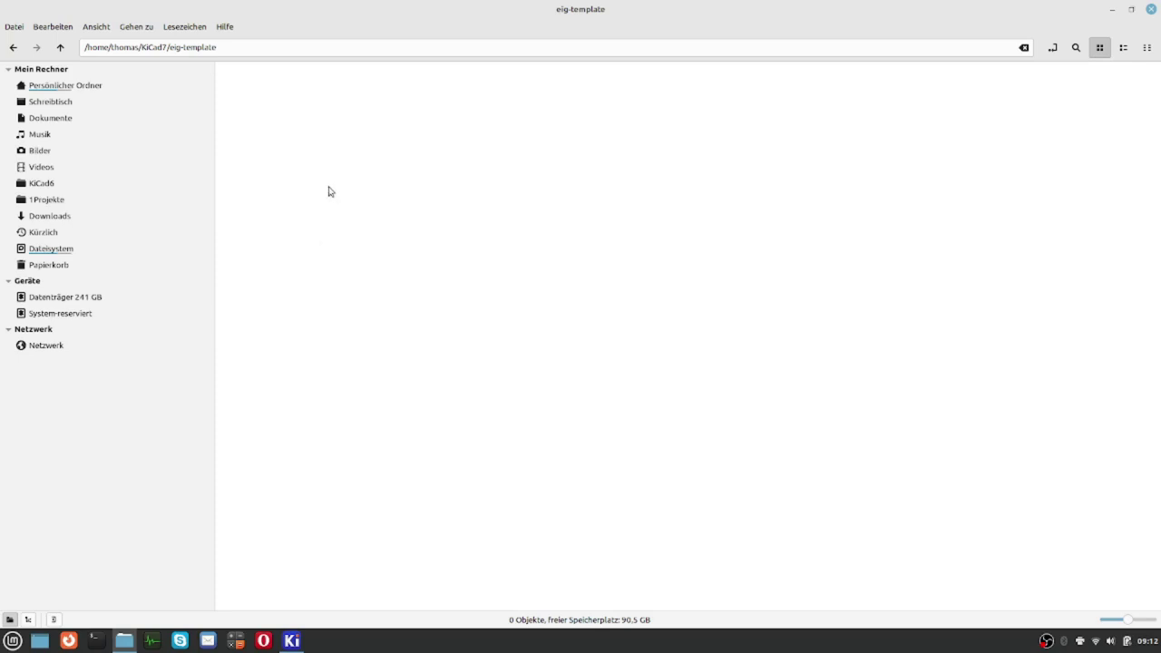
pyautogui.click(1113, 11)
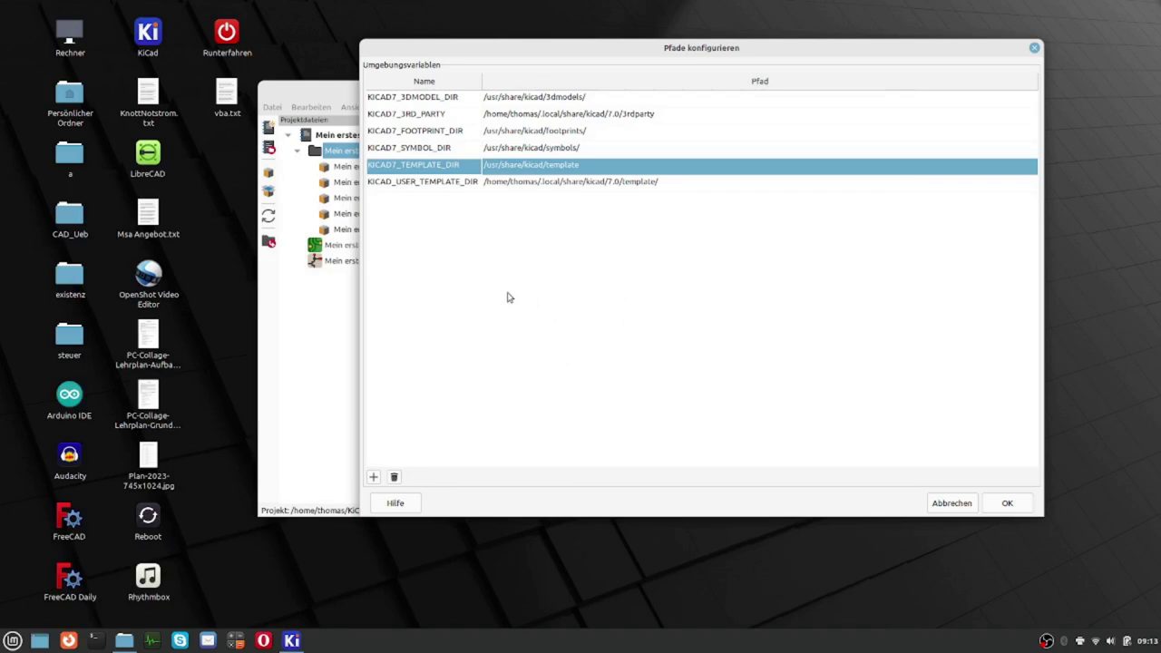
pyautogui.click(372, 478)
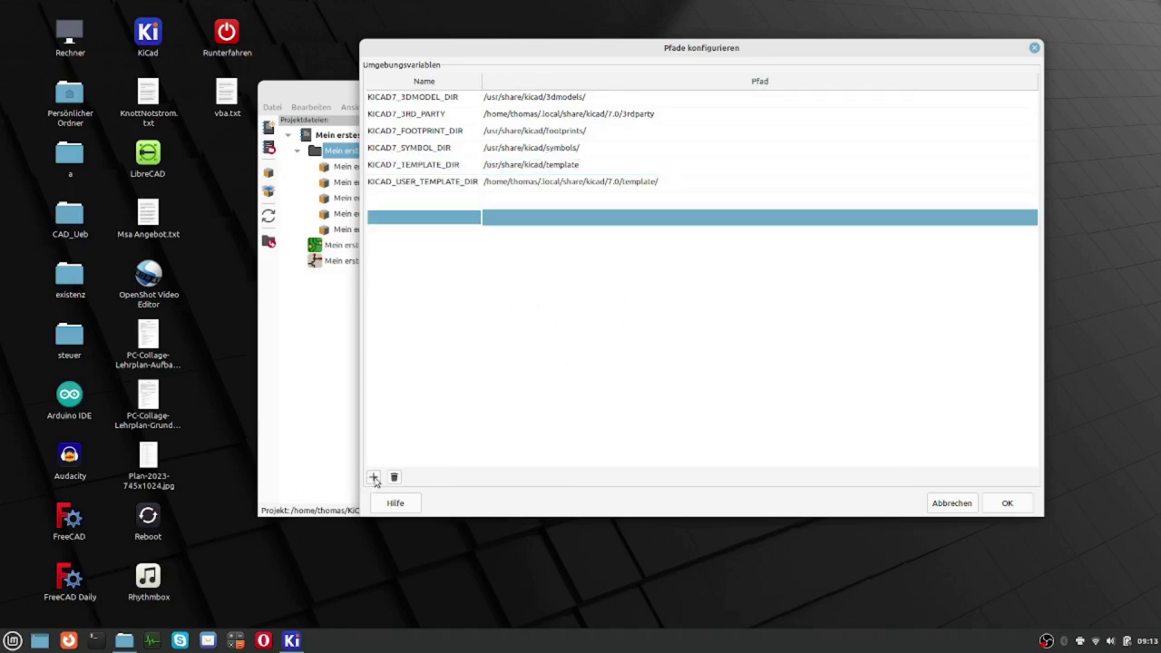
pyautogui.click(394, 477)
pyautogui.doubleClick(409, 205)
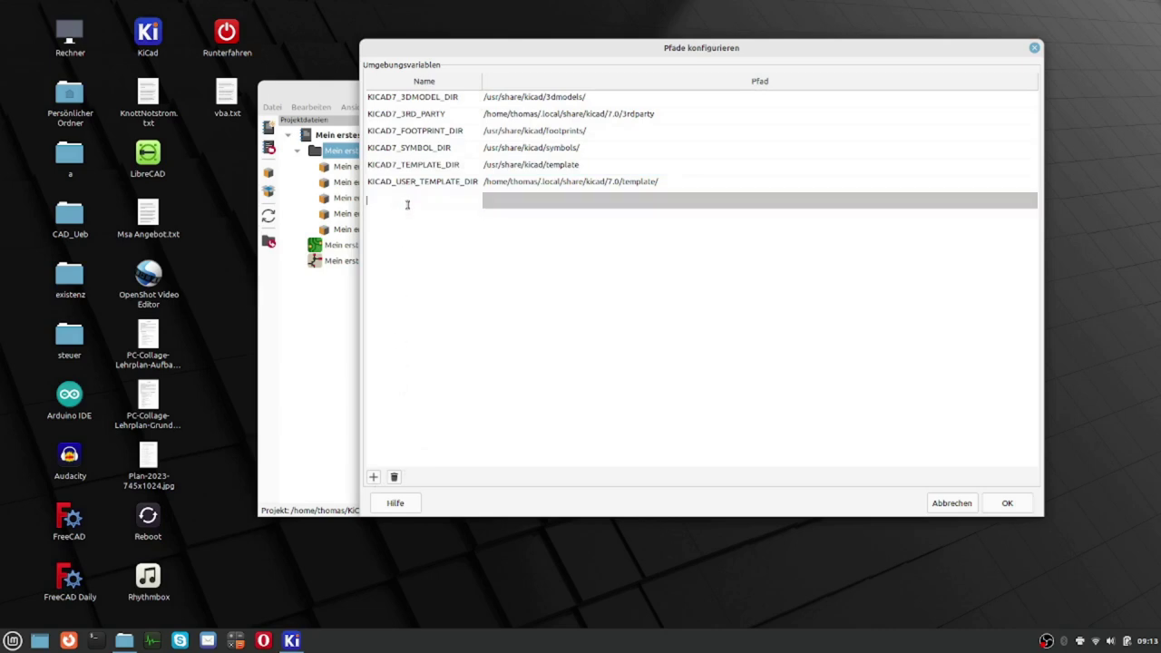
pyautogui.click(394, 478)
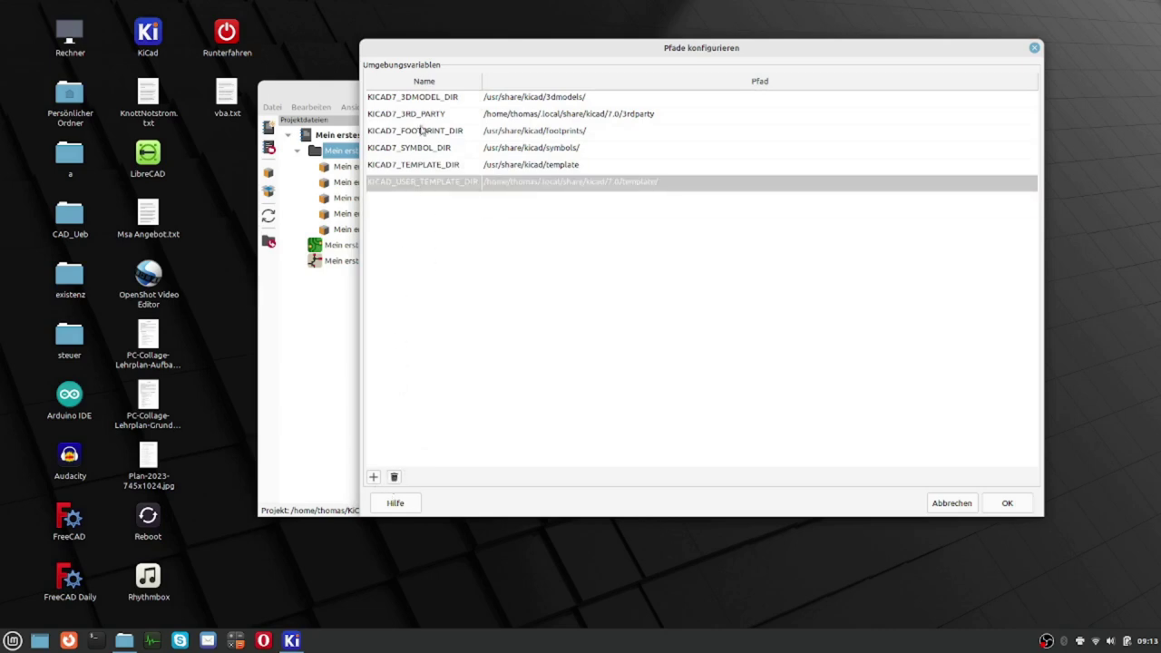
# - Add a new environment variable named KICAD_EIG_SYM and start editing its path
pyautogui.click(373, 477)
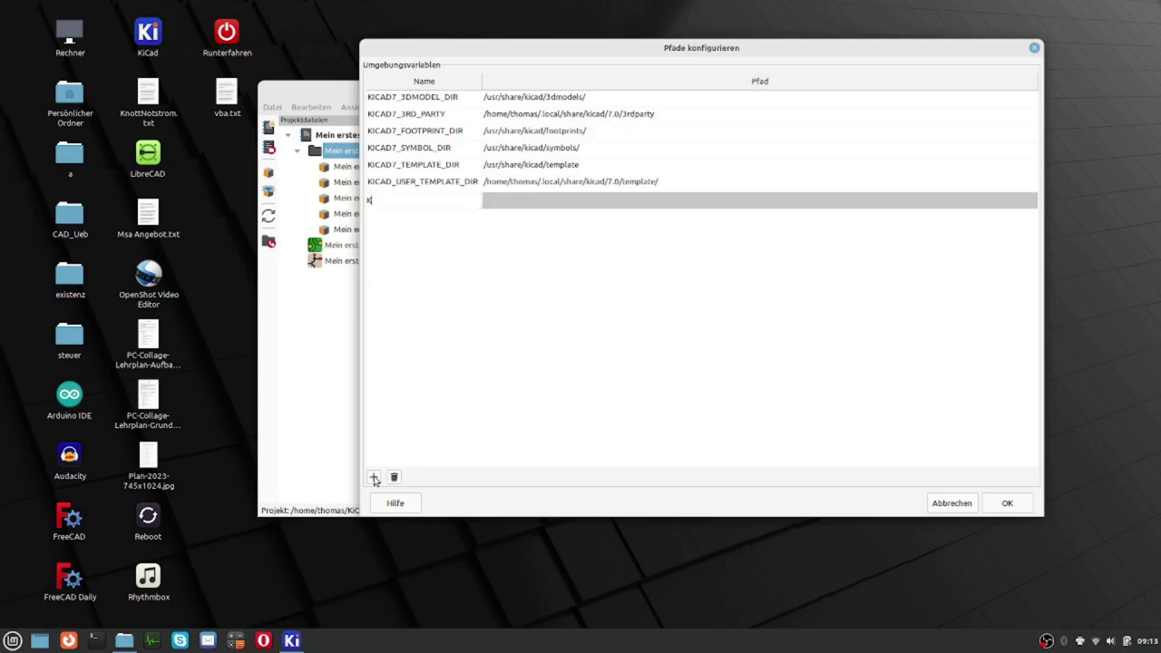
pyautogui.write('KICAD_EIG_SYM')
pyautogui.click(561, 202)
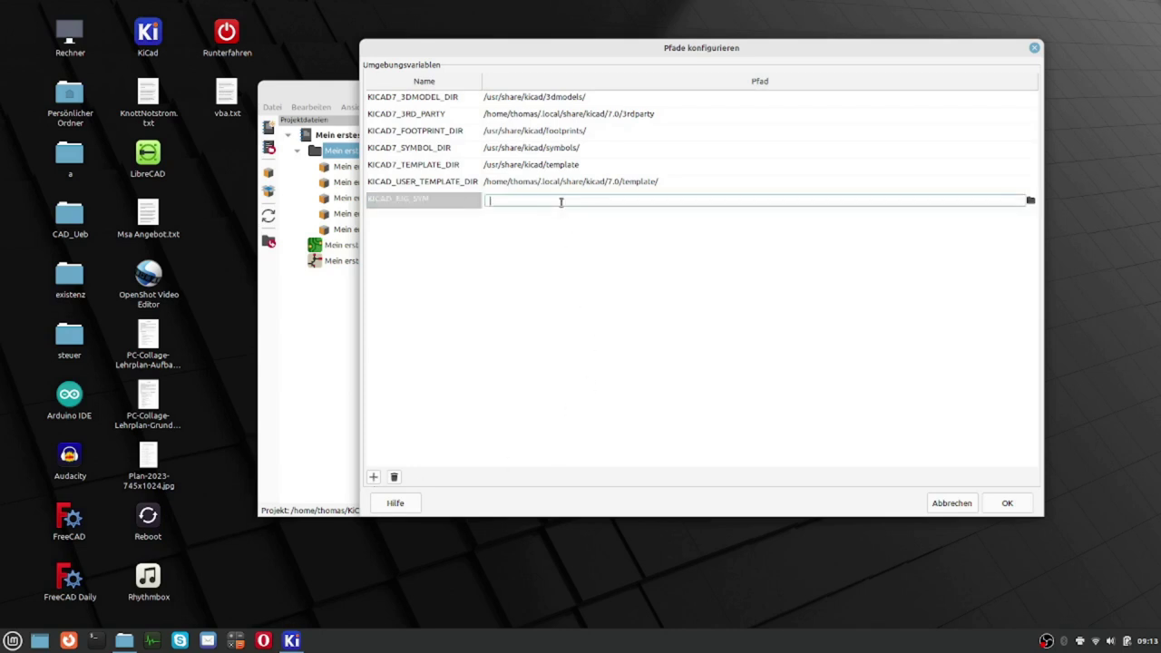
# - Set the path of KICAD_EIG_SYM to the KiCad7/eig-symbole folder in the home directory
pyautogui.click(1031, 201)
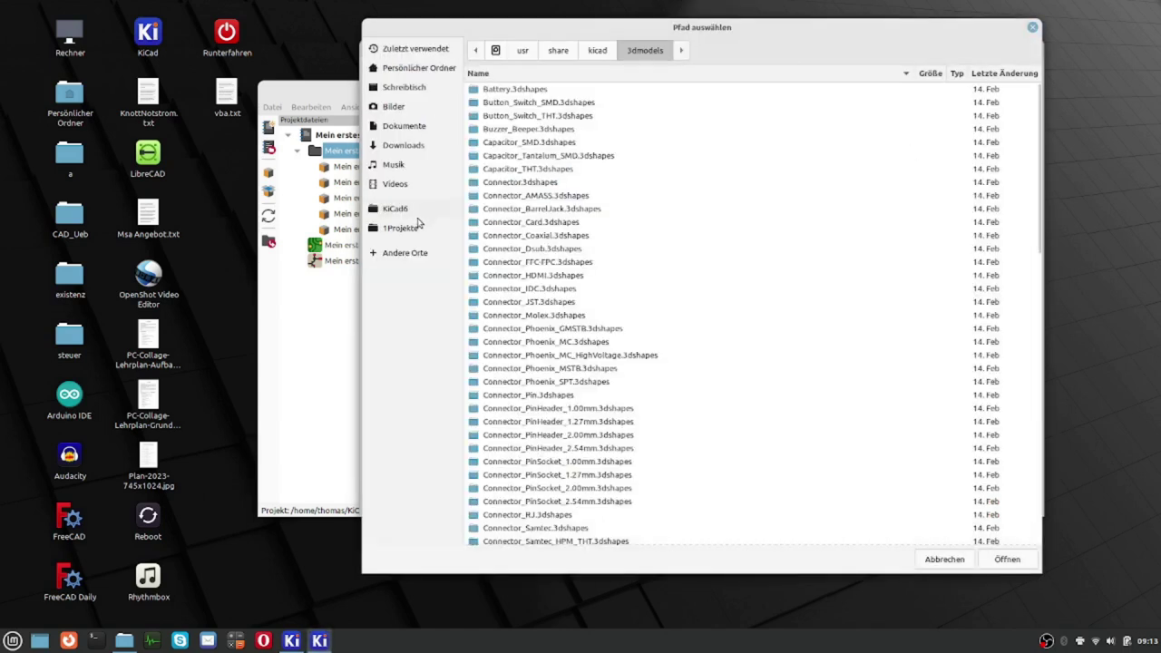
pyautogui.click(410, 69)
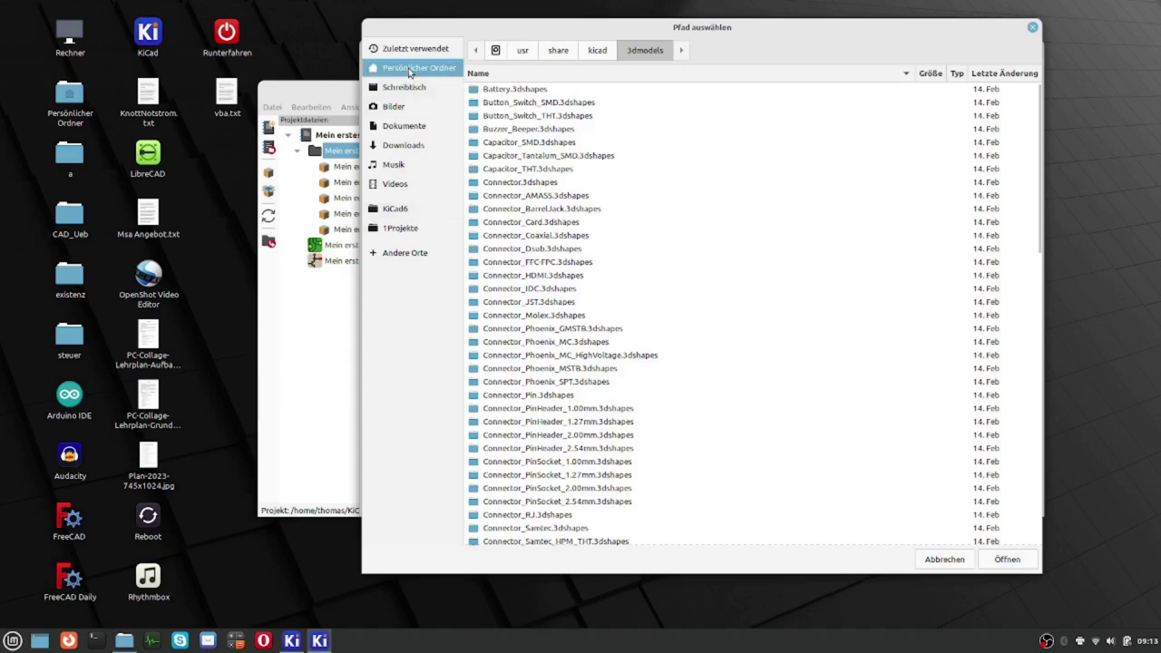
pyautogui.doubleClick(510, 202)
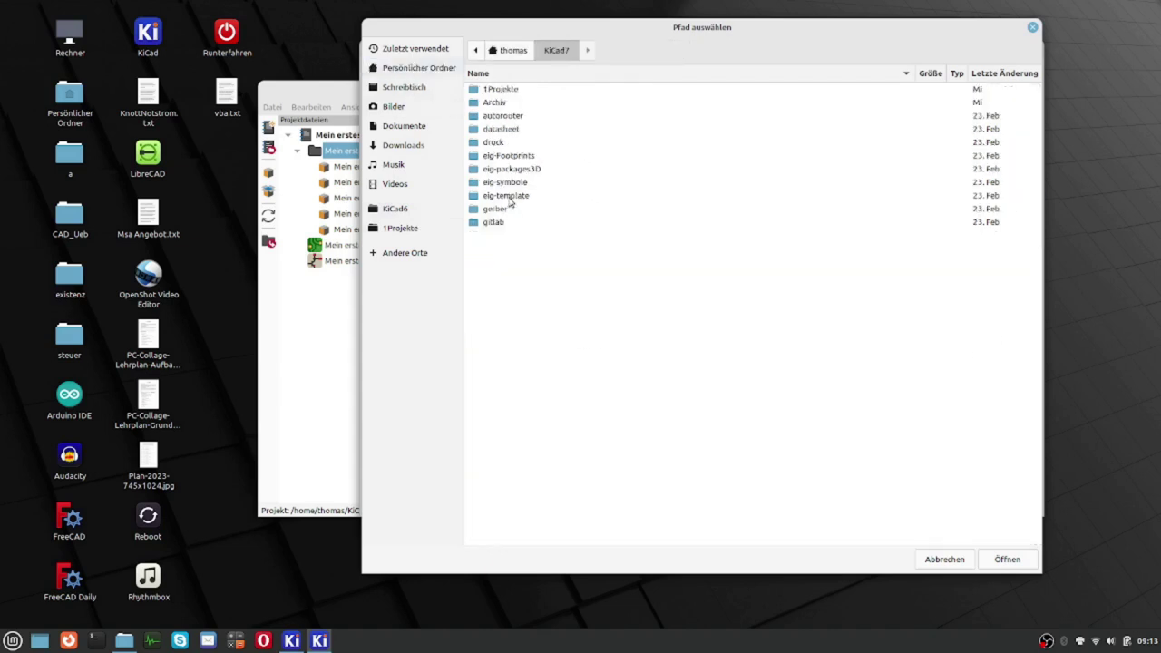
pyautogui.click(518, 185)
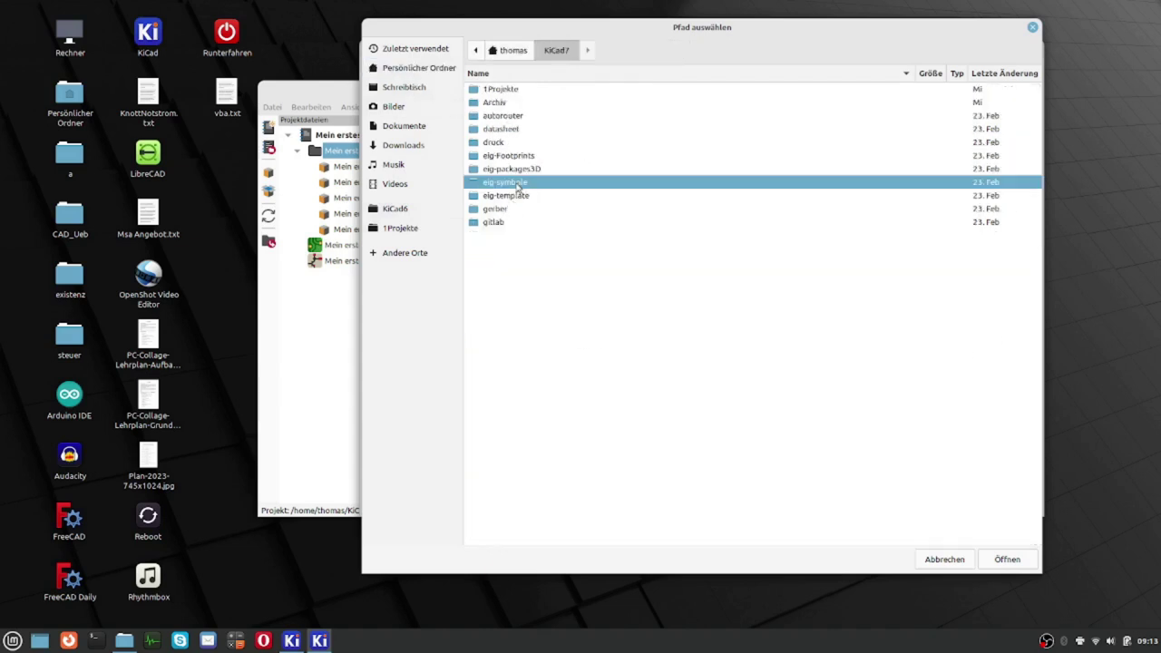
pyautogui.doubleClick(518, 185)
pyautogui.click(1010, 559)
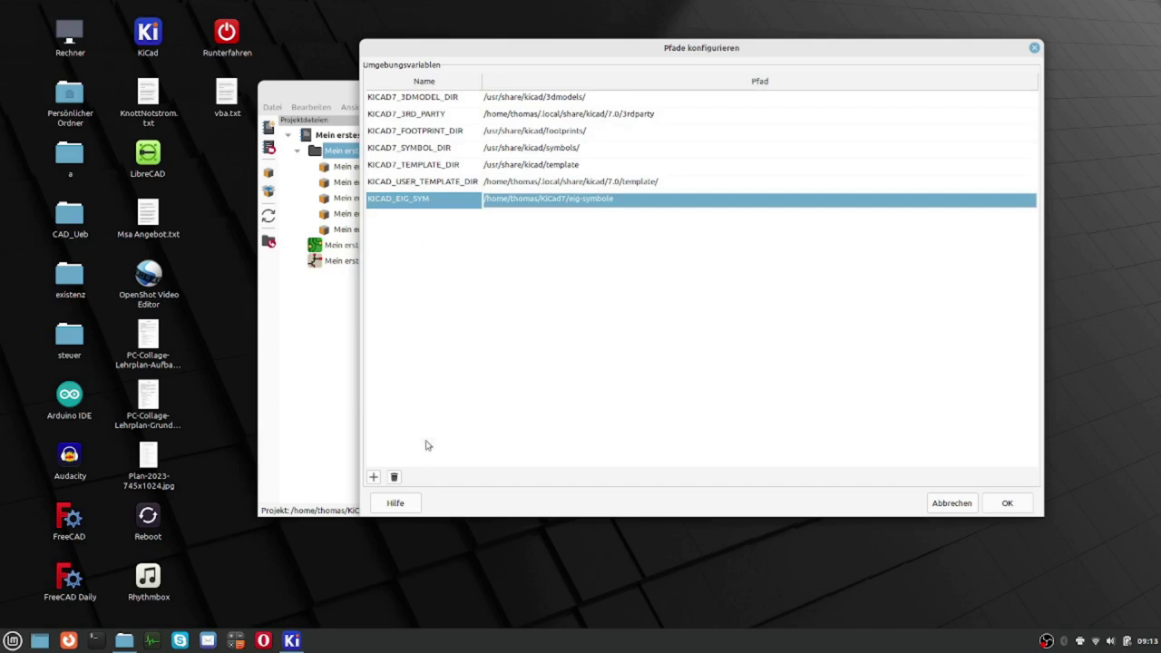
# - Add an environment variable named KICAD_EIG_FP with its path set to the KiCad7/eig-Footprints folder in the home directory
pyautogui.click(374, 478)
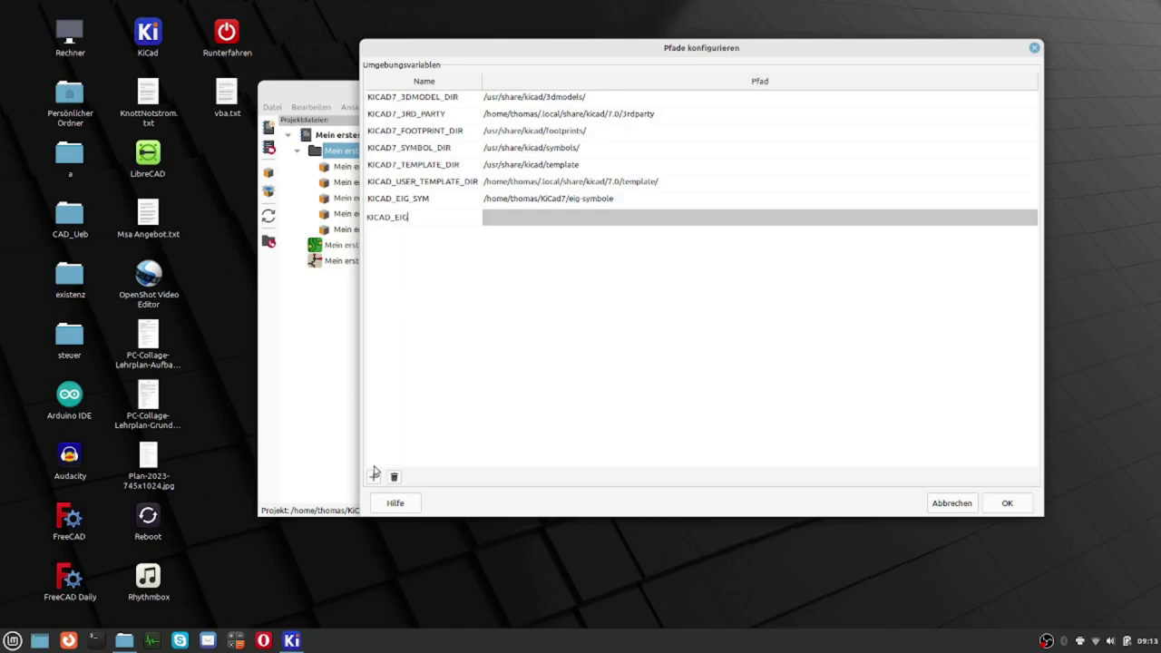
pyautogui.write('OT')
pyautogui.click(524, 218)
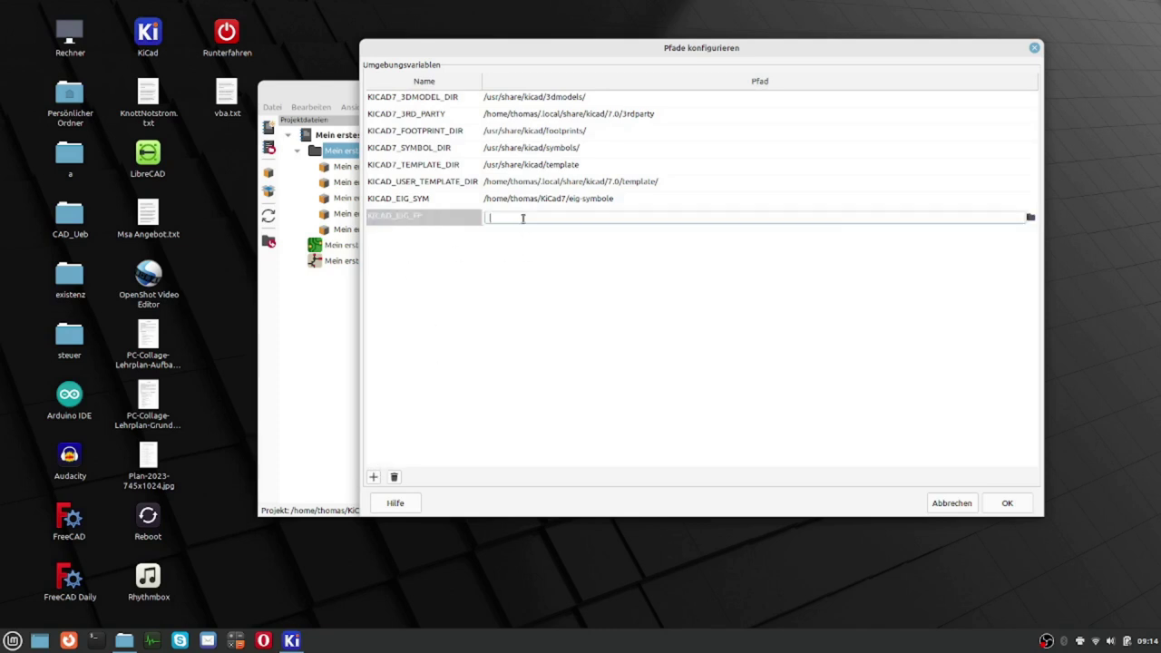
pyautogui.click(1031, 217)
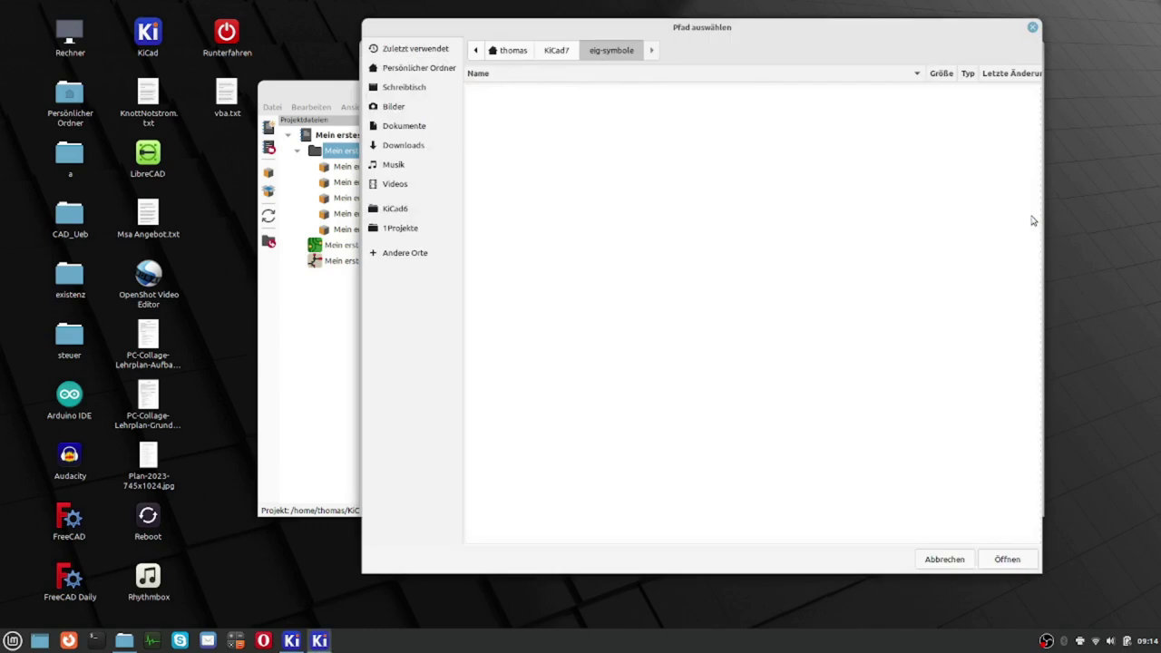
pyautogui.click(553, 51)
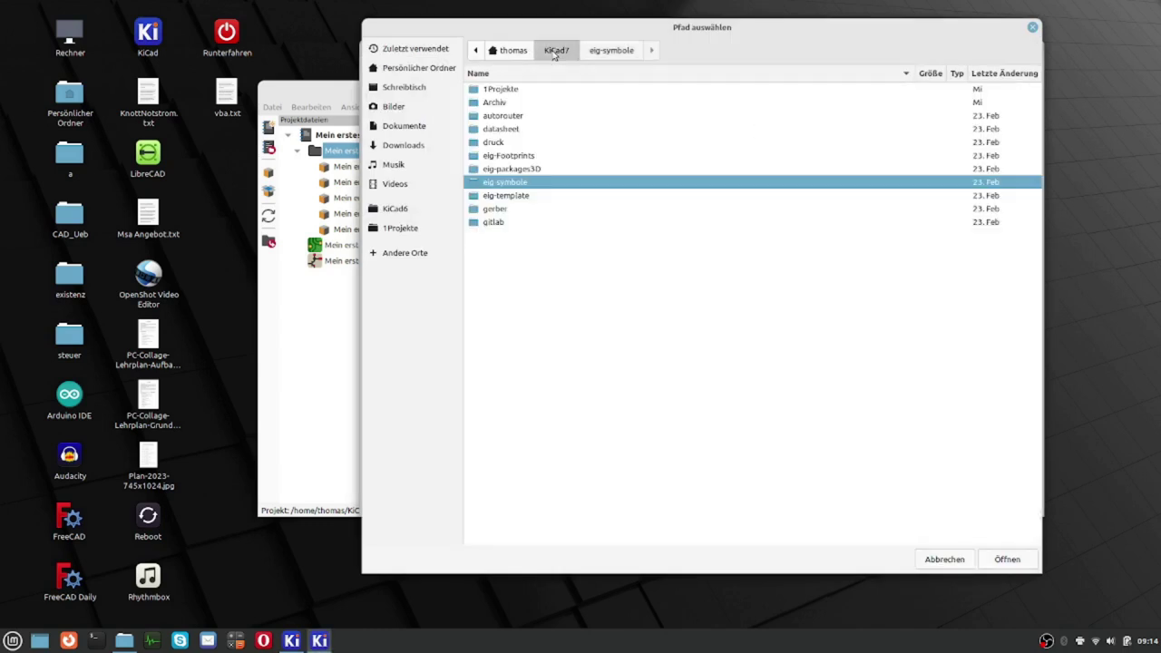
pyautogui.click(518, 158)
pyautogui.doubleClick(517, 158)
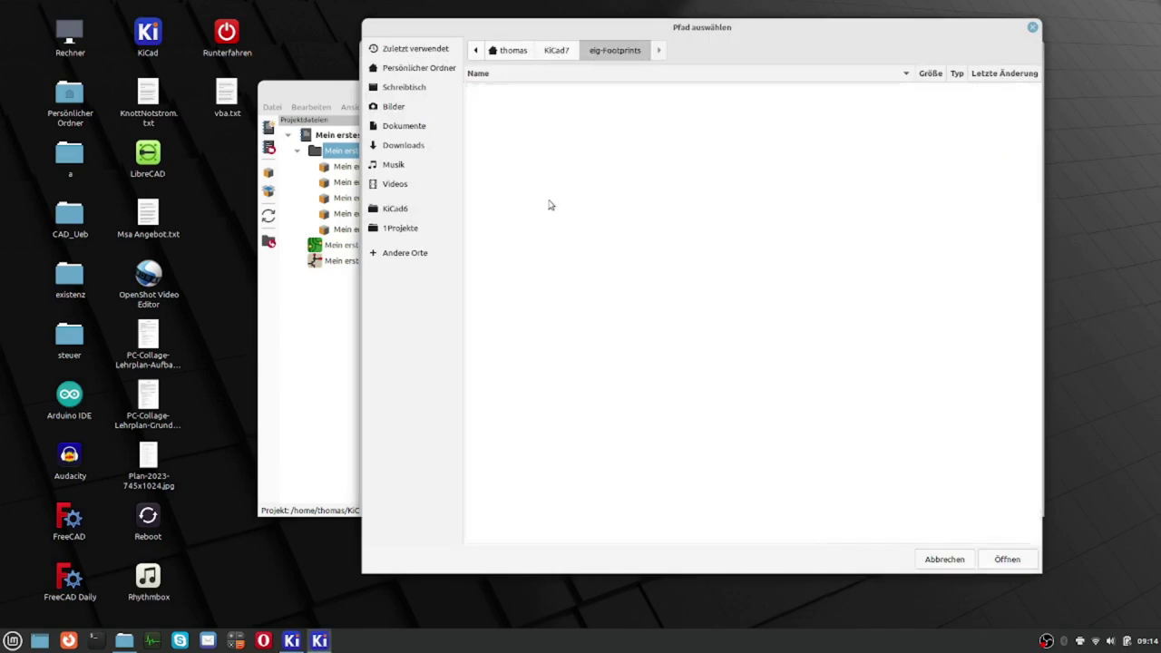
pyautogui.click(1006, 559)
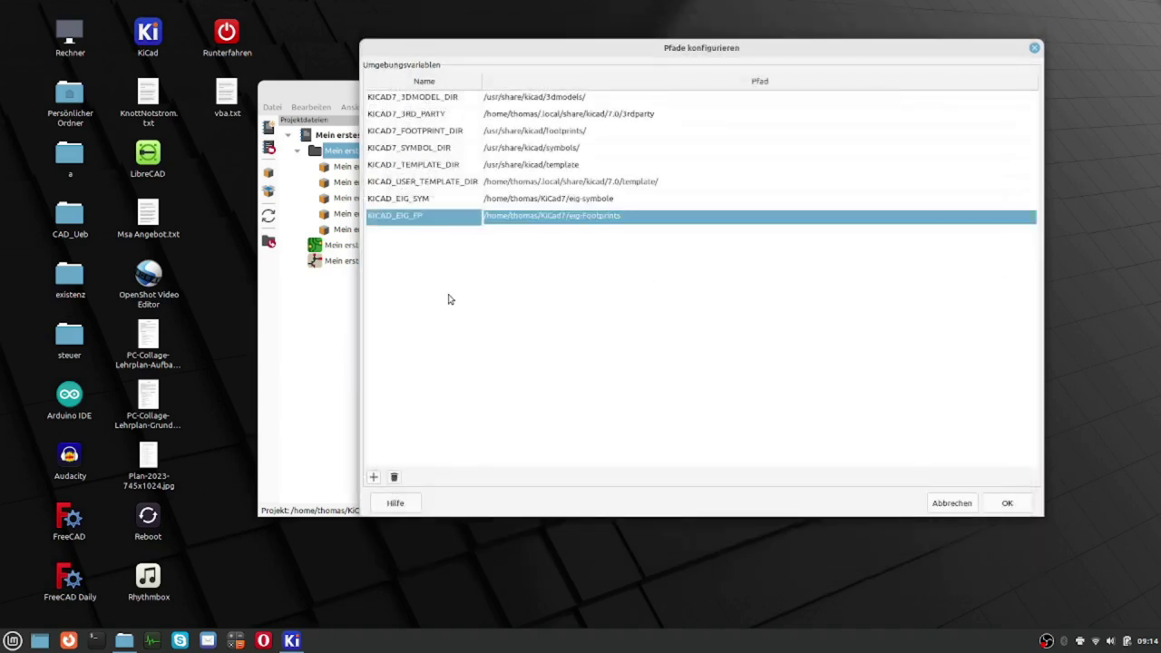
# - Add an environment variable named KICAD_EIG_3D with its path set to the home directory's KiCad7/eig-packages3D folder
pyautogui.click(373, 478)
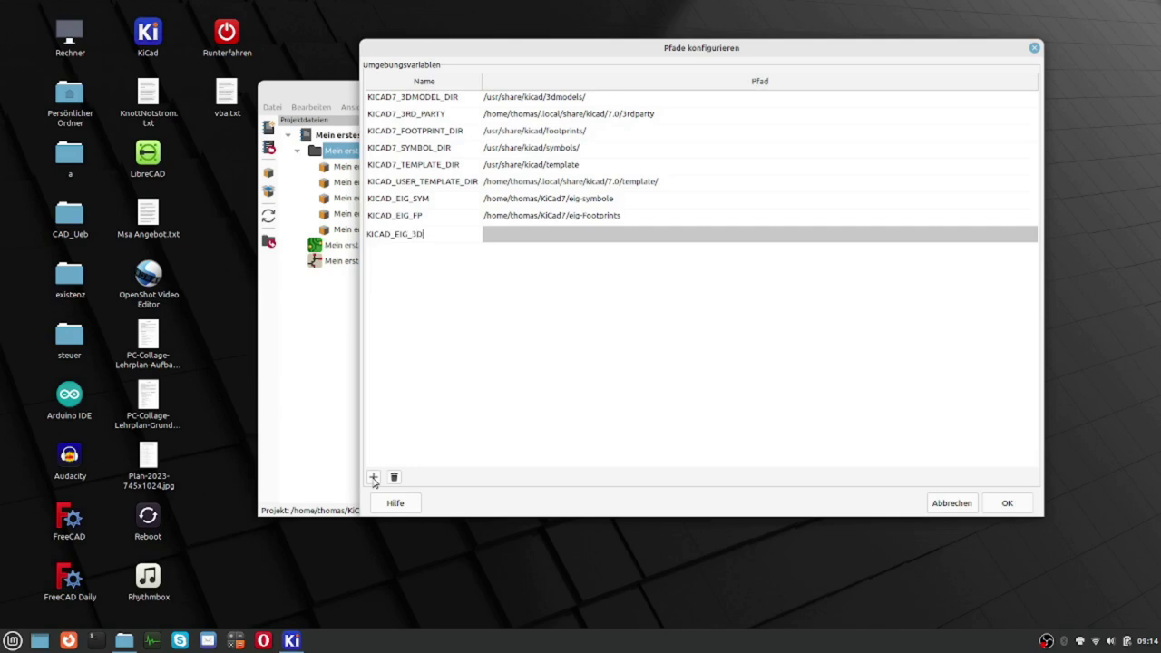
pyautogui.click(753, 240)
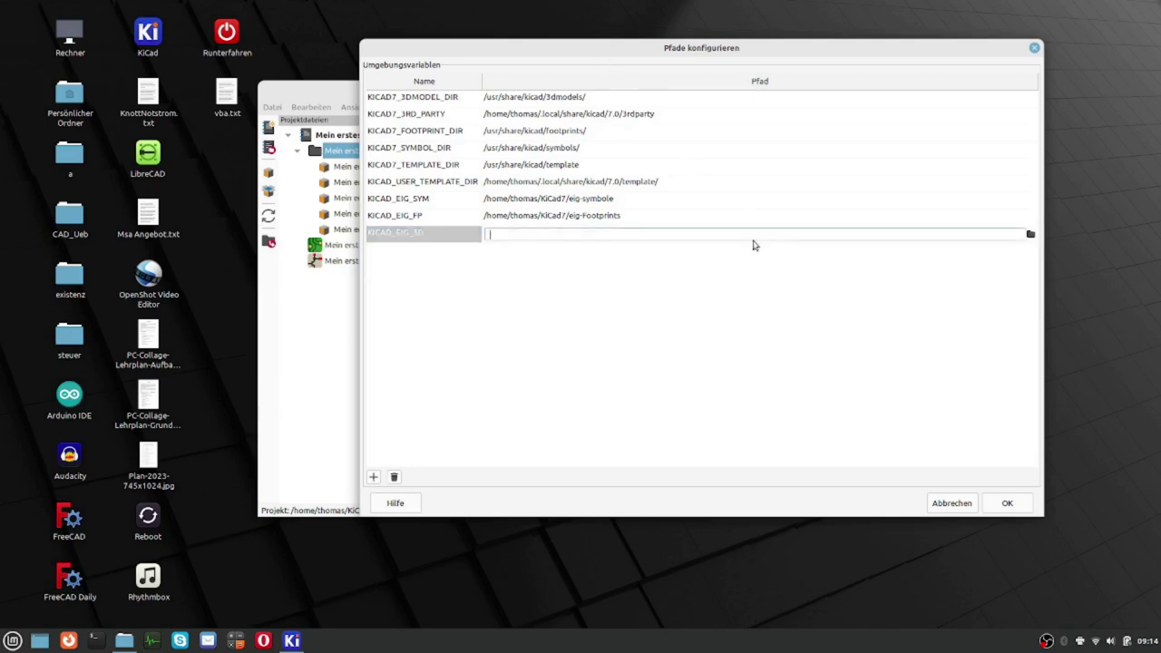
pyautogui.click(1031, 234)
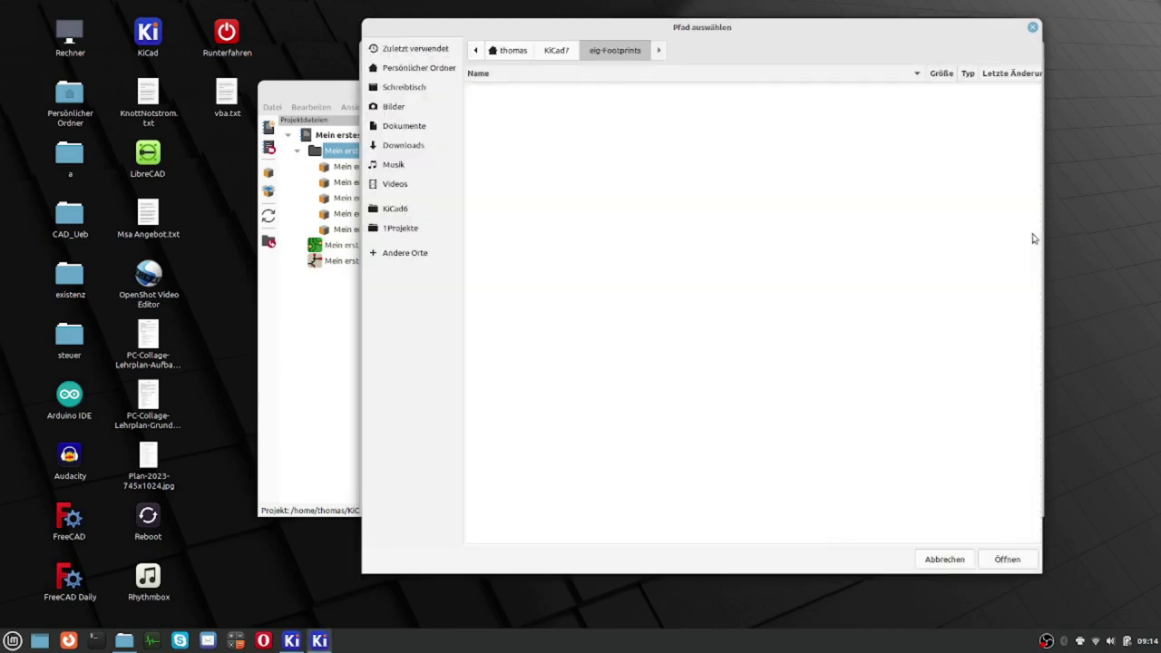
pyautogui.click(557, 50)
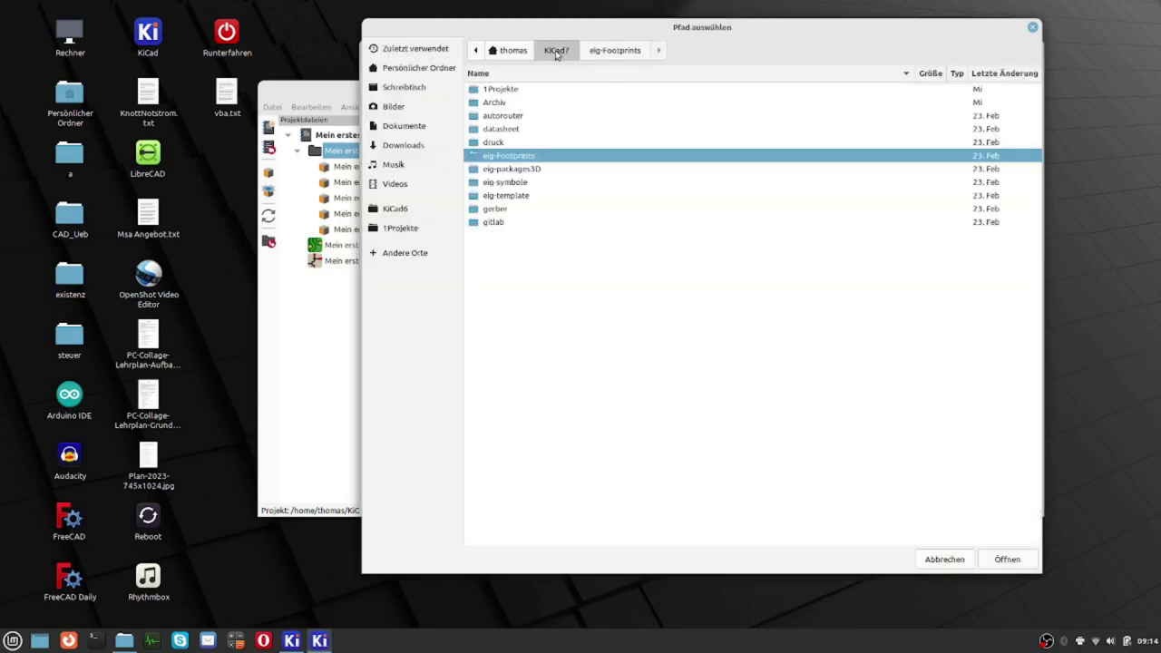
pyautogui.doubleClick(539, 173)
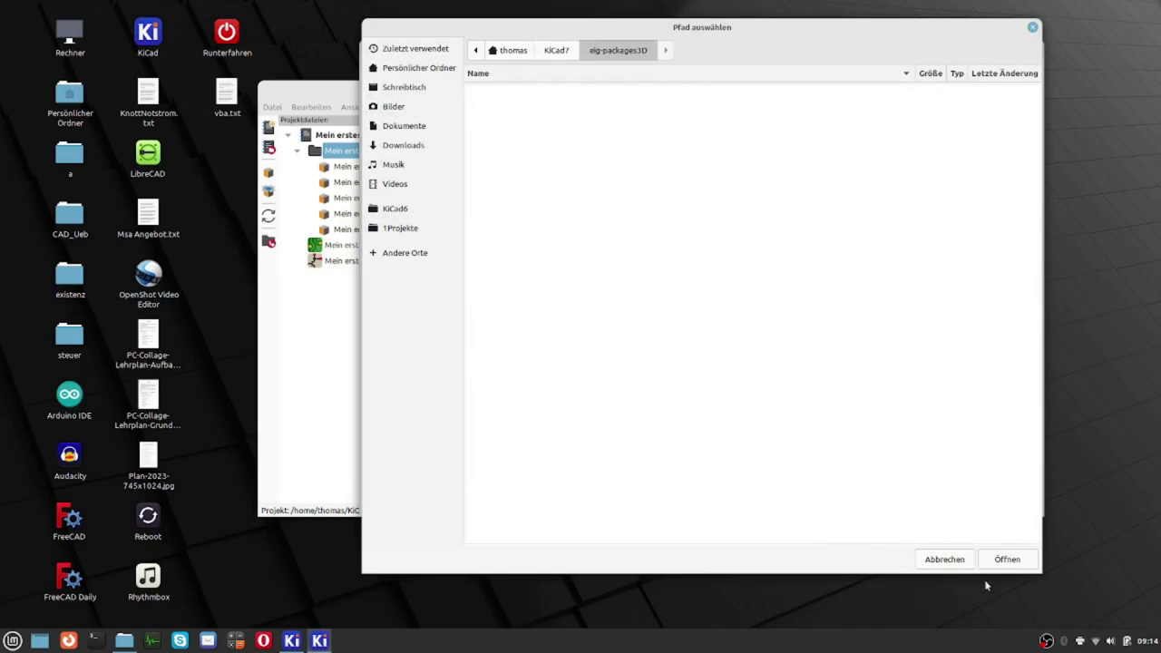
pyautogui.click(1007, 559)
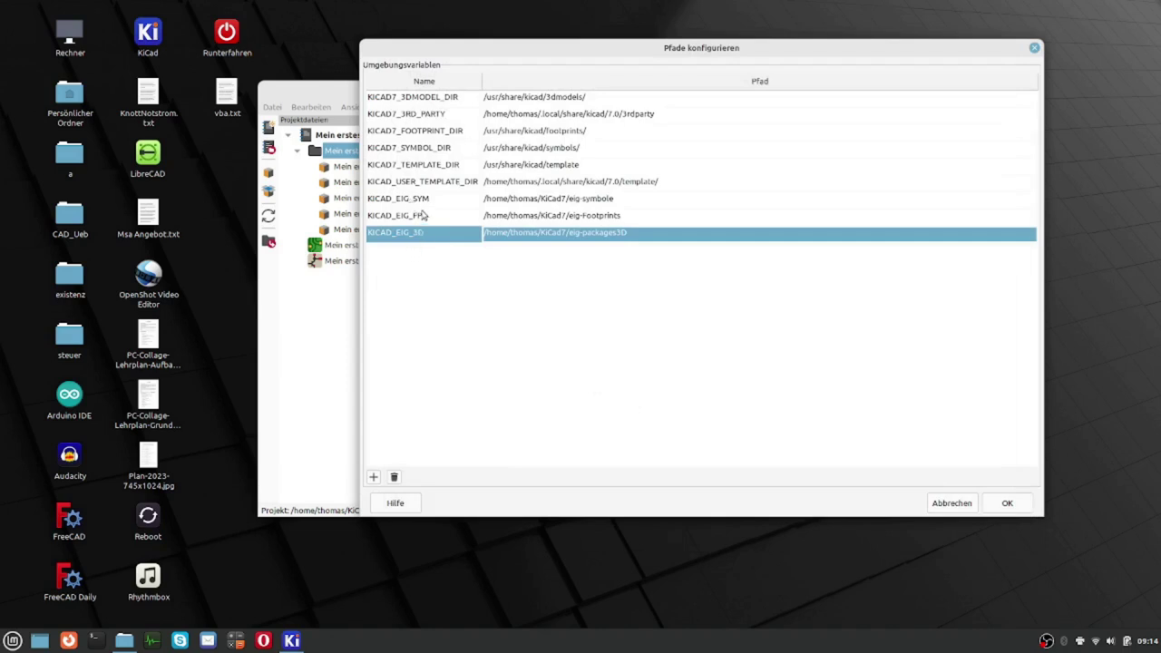
# - Set the path of KICAD_USER_TEMPLATE_DIR to the home directory's KiCad7/eig-template folder and accept the path configuration
pyautogui.click(425, 187)
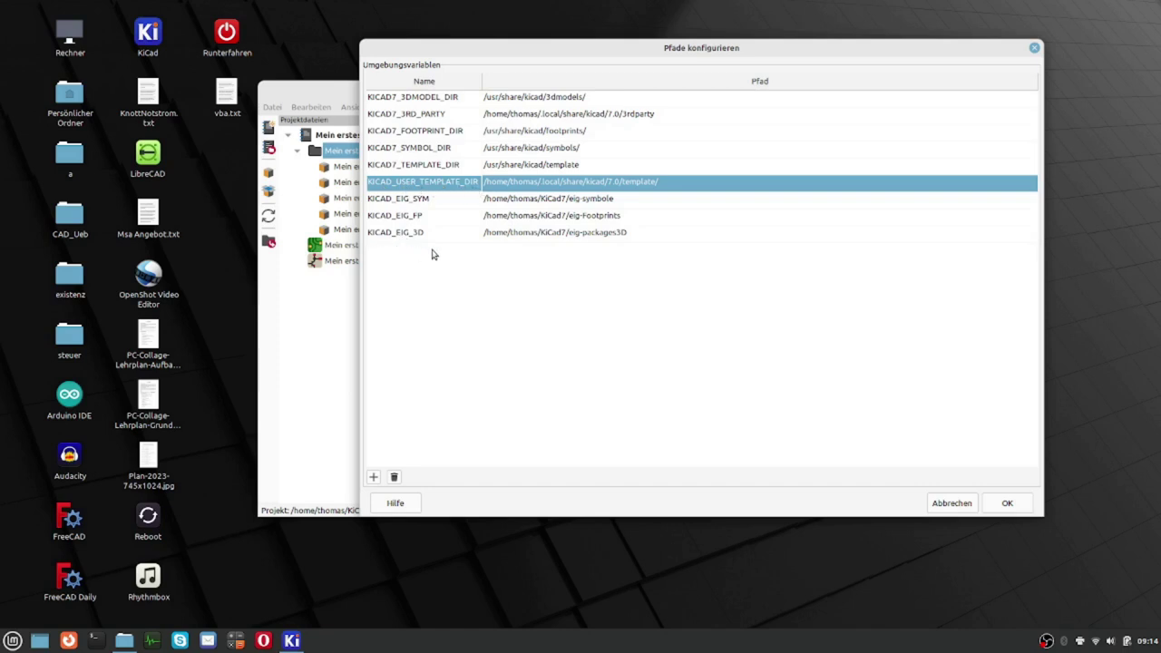
pyautogui.click(668, 185)
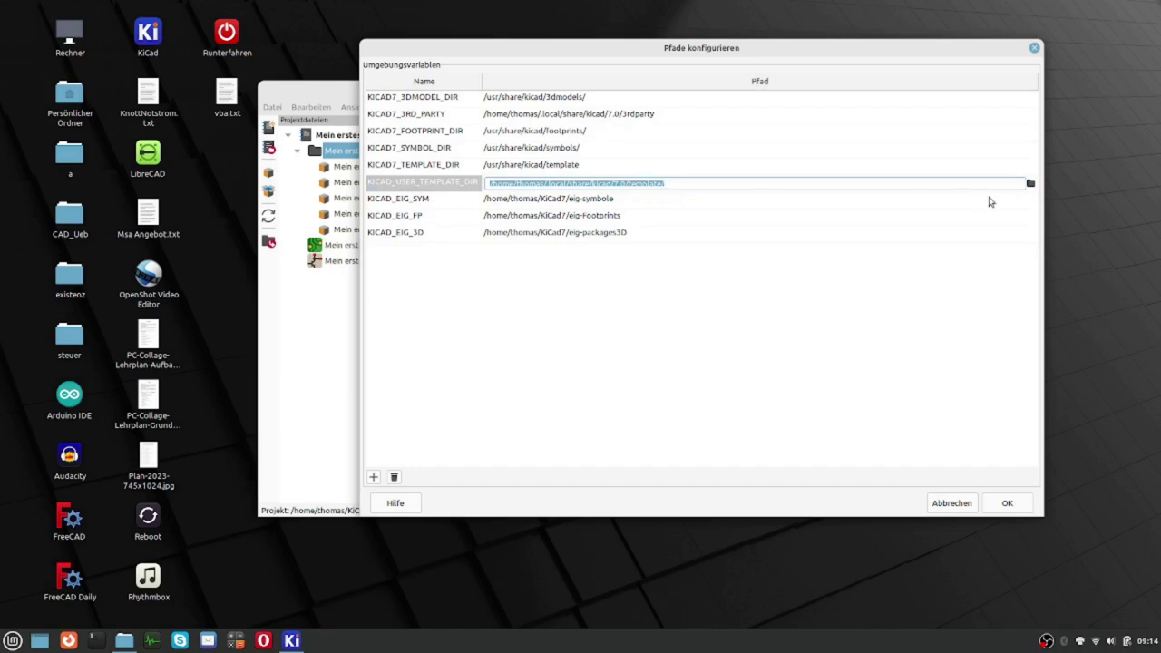
pyautogui.click(1031, 183)
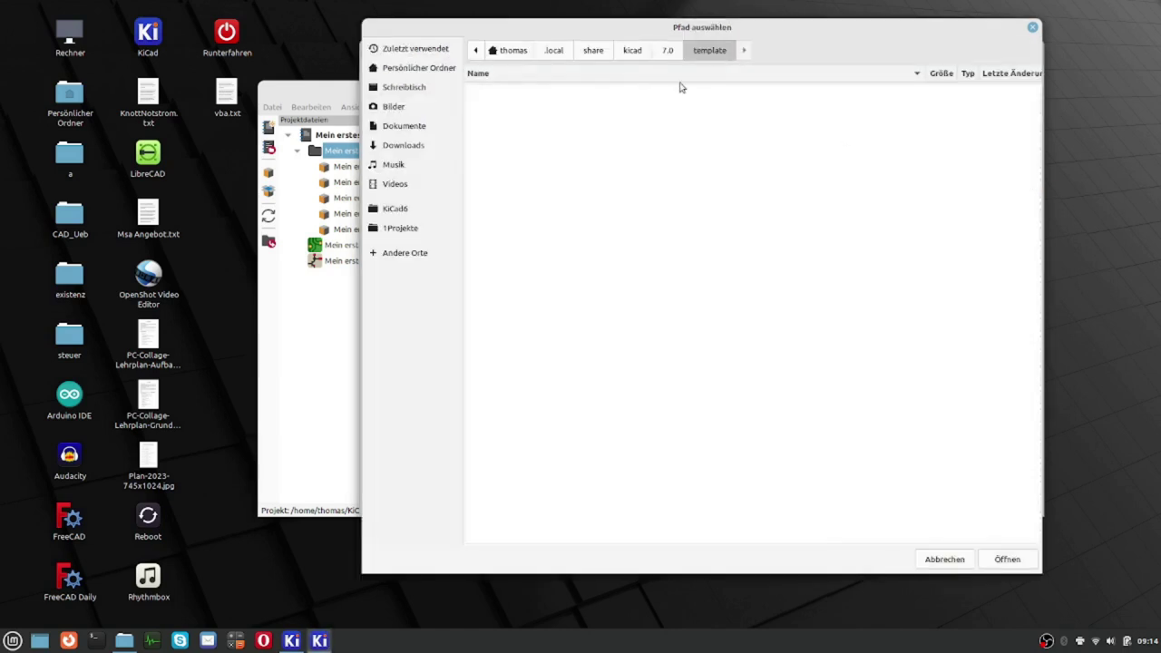
pyautogui.click(426, 75)
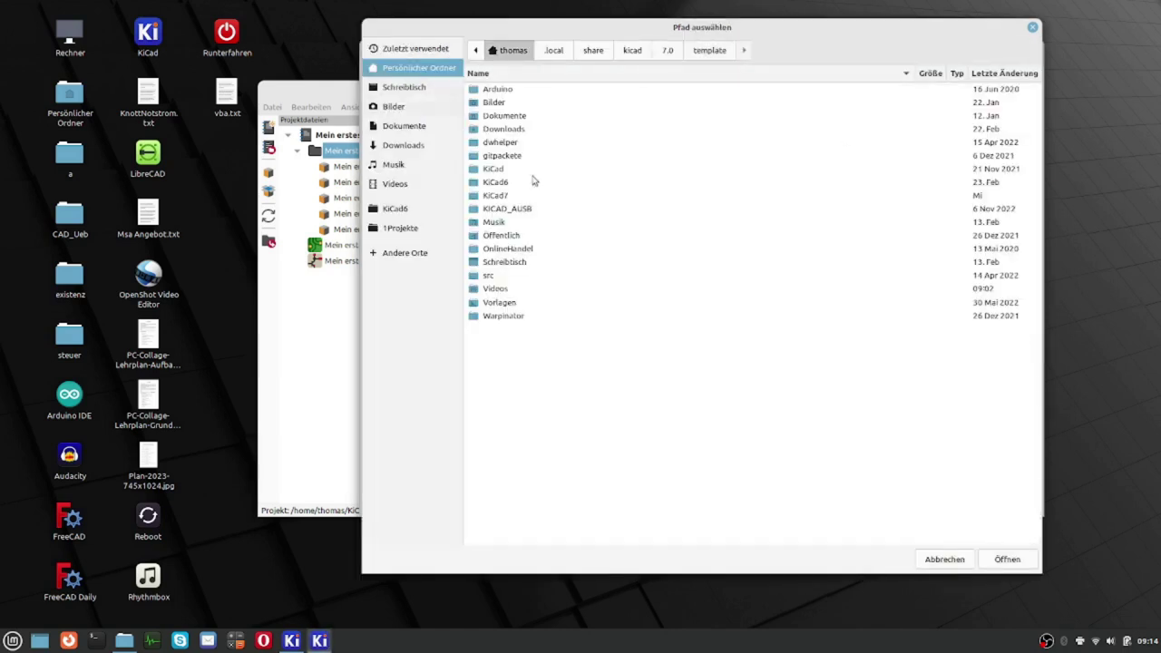
pyautogui.doubleClick(510, 196)
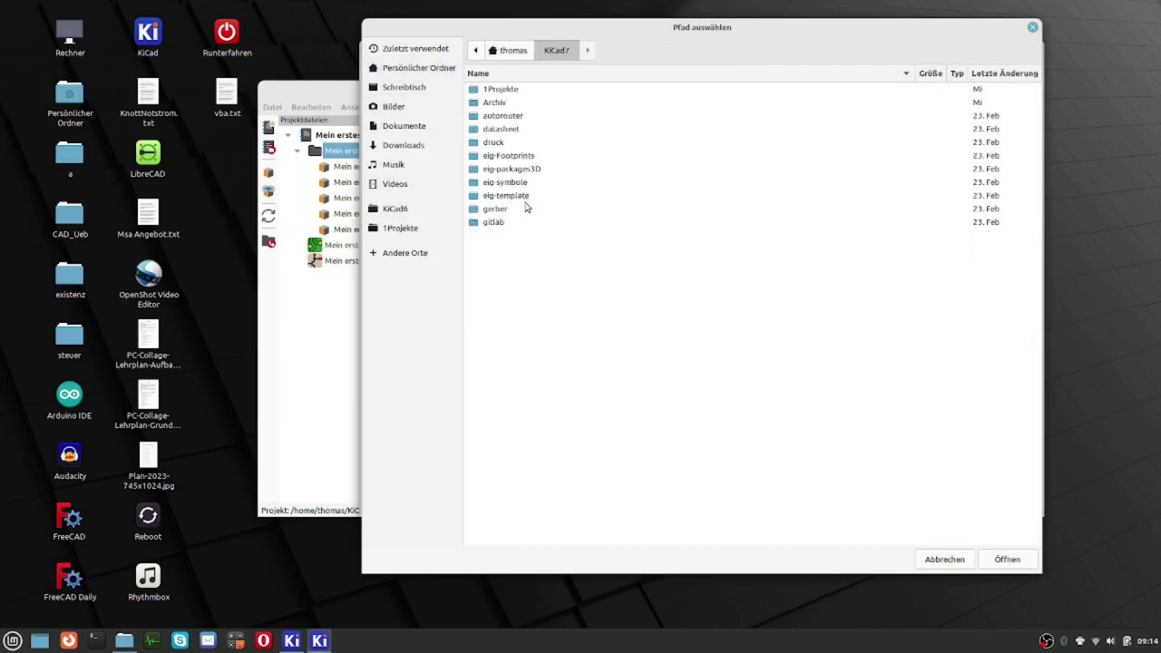
pyautogui.doubleClick(523, 197)
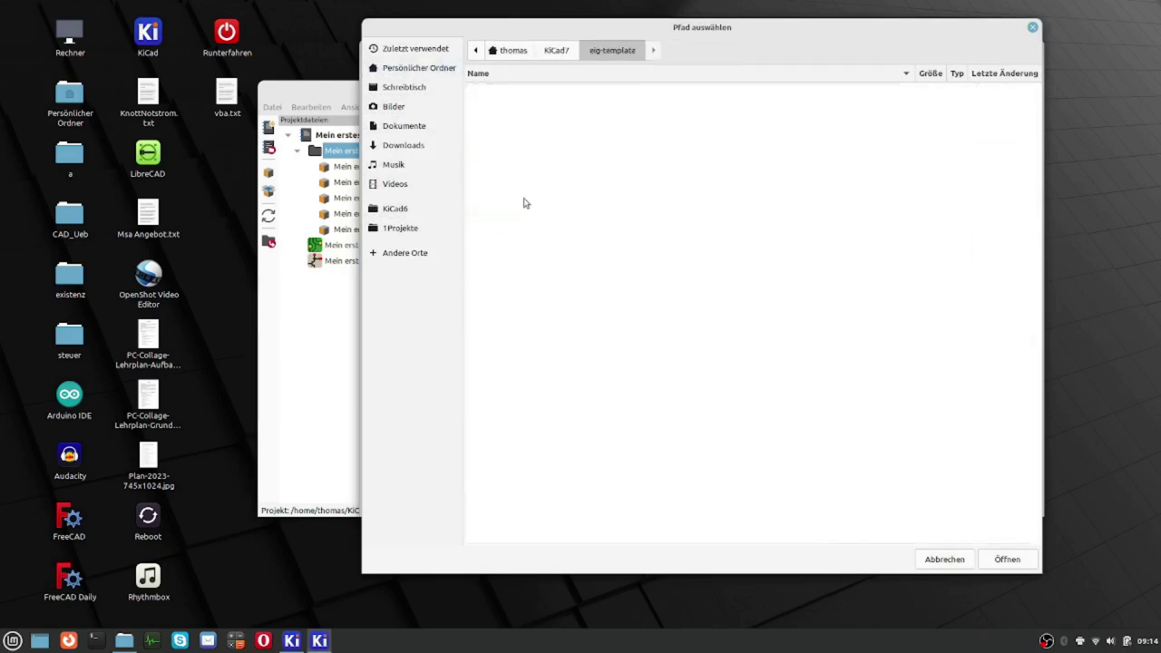
pyautogui.click(1005, 560)
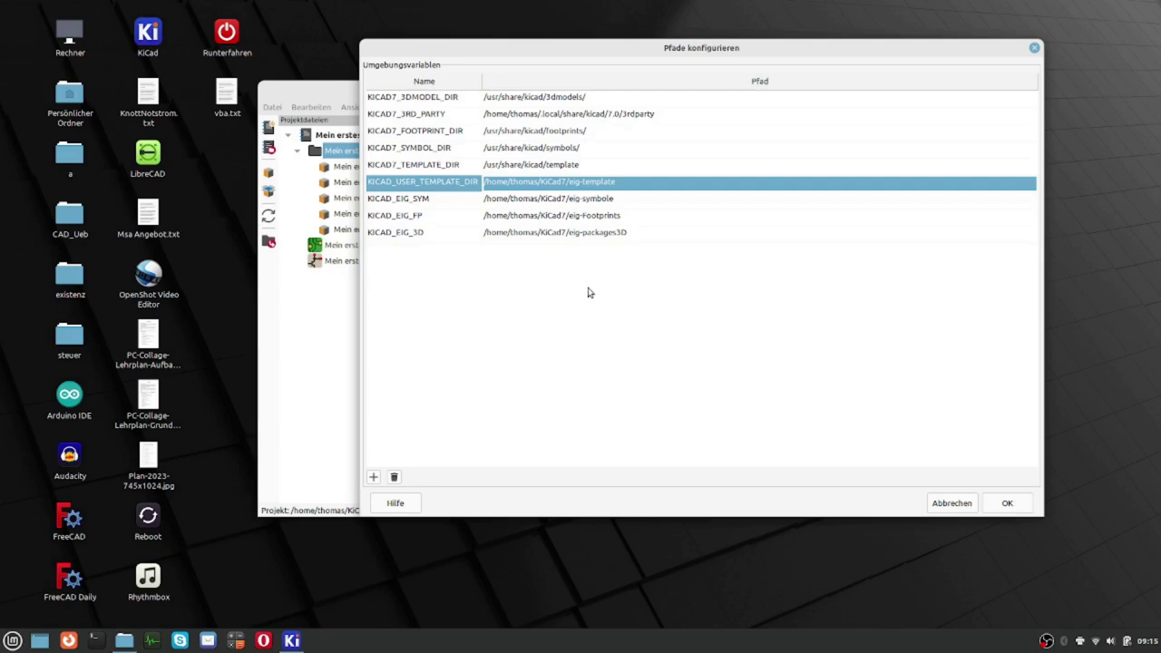
pyautogui.click(1025, 512)
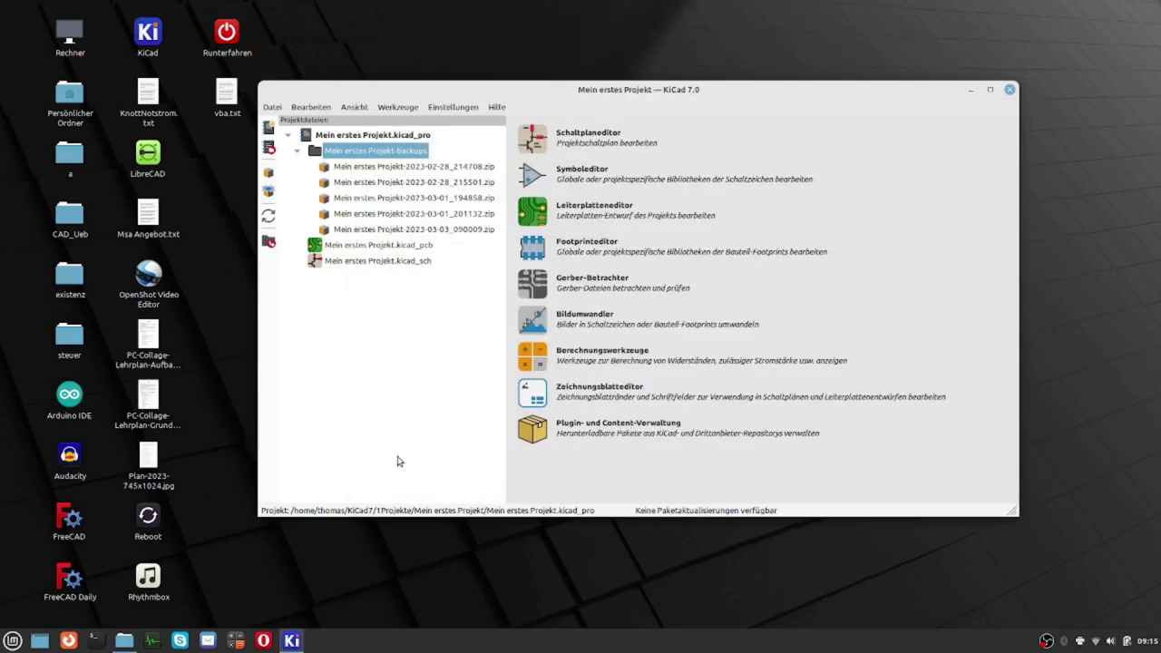
# - Open the symbol library management, enlarge its window to examine the library paths of the global libraries, and close it
pyautogui.click(436, 109)
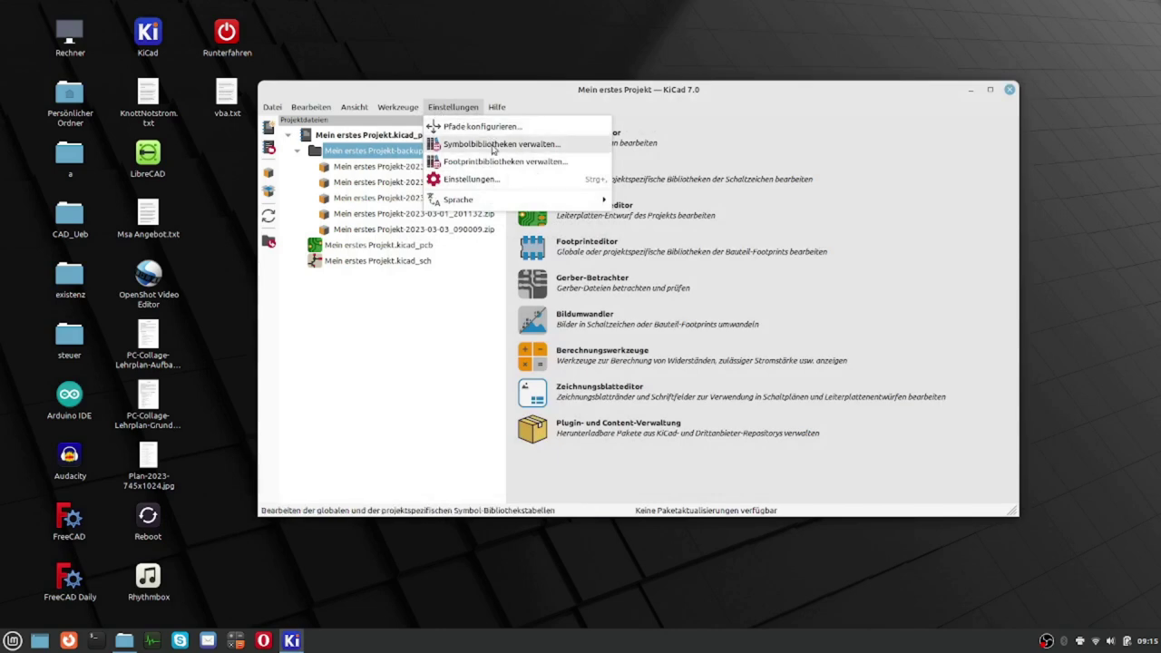
pyautogui.click(493, 145)
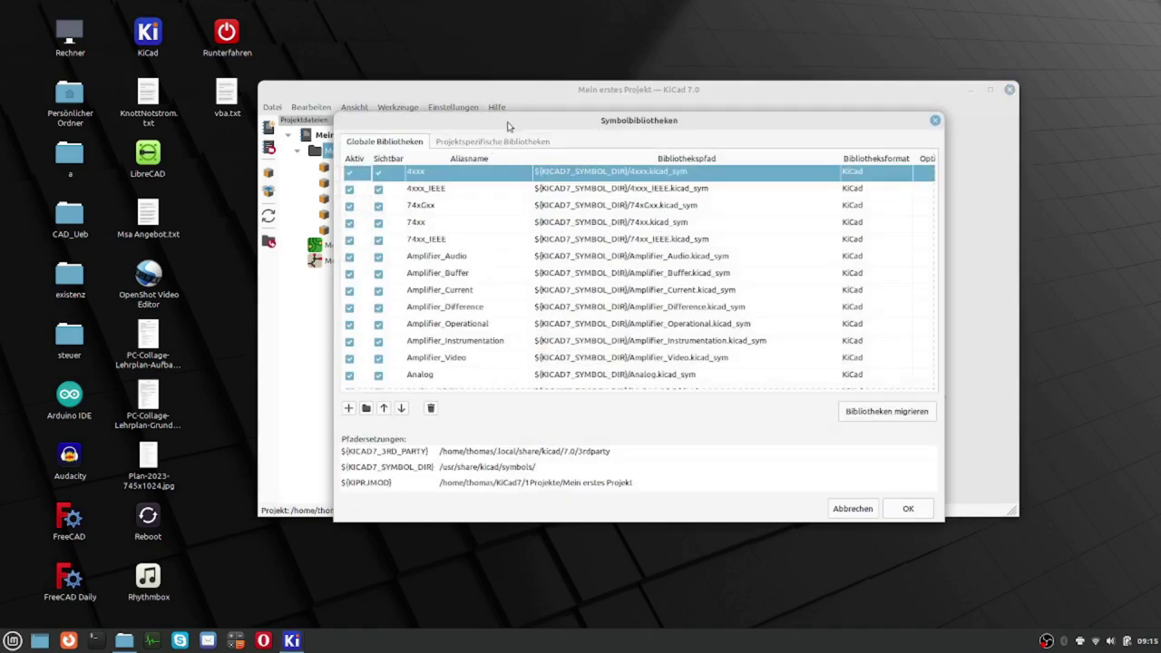
pyautogui.moveTo(523, 116); pyautogui.dragTo(456, 34)
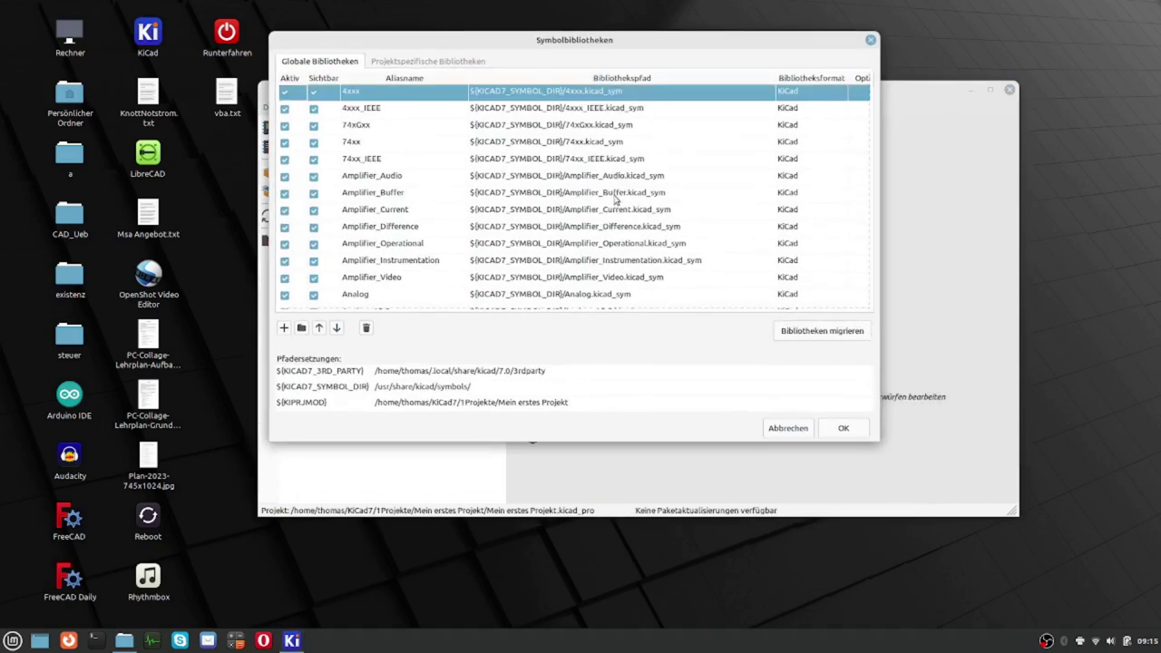
pyautogui.moveTo(875, 433); pyautogui.dragTo(1125, 633)
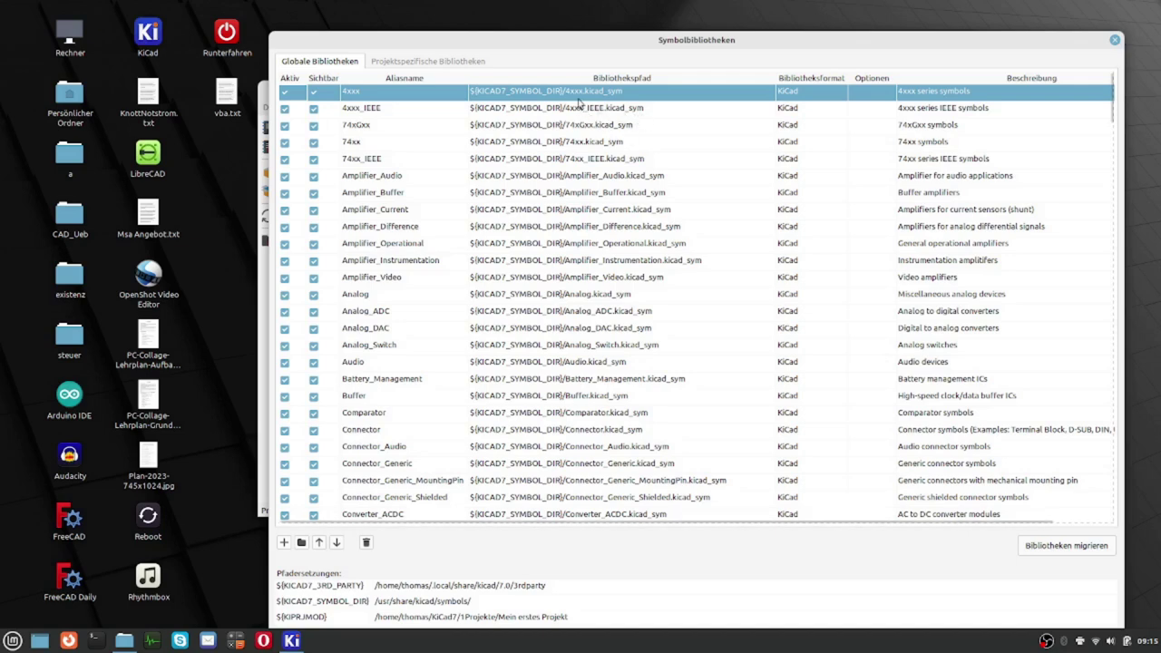
pyautogui.click(1114, 41)
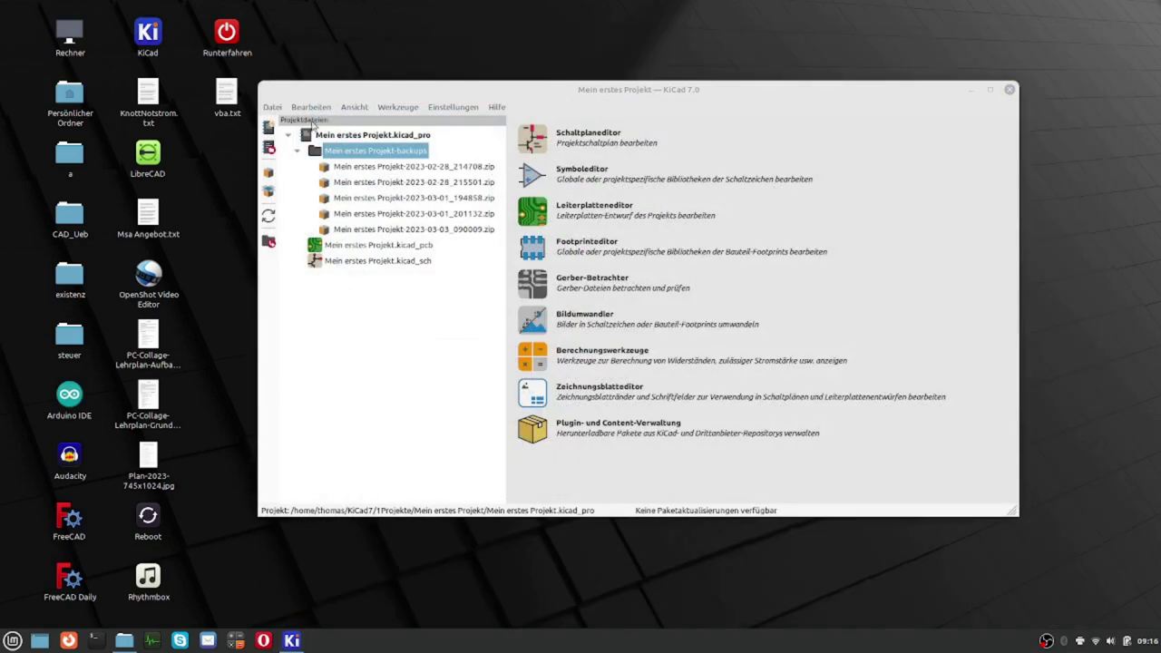
# - Reopen the path configuration, examine the KICAD7_SYMBOL_DIR entry, and leave without making changes
pyautogui.click(475, 109)
pyautogui.click(472, 127)
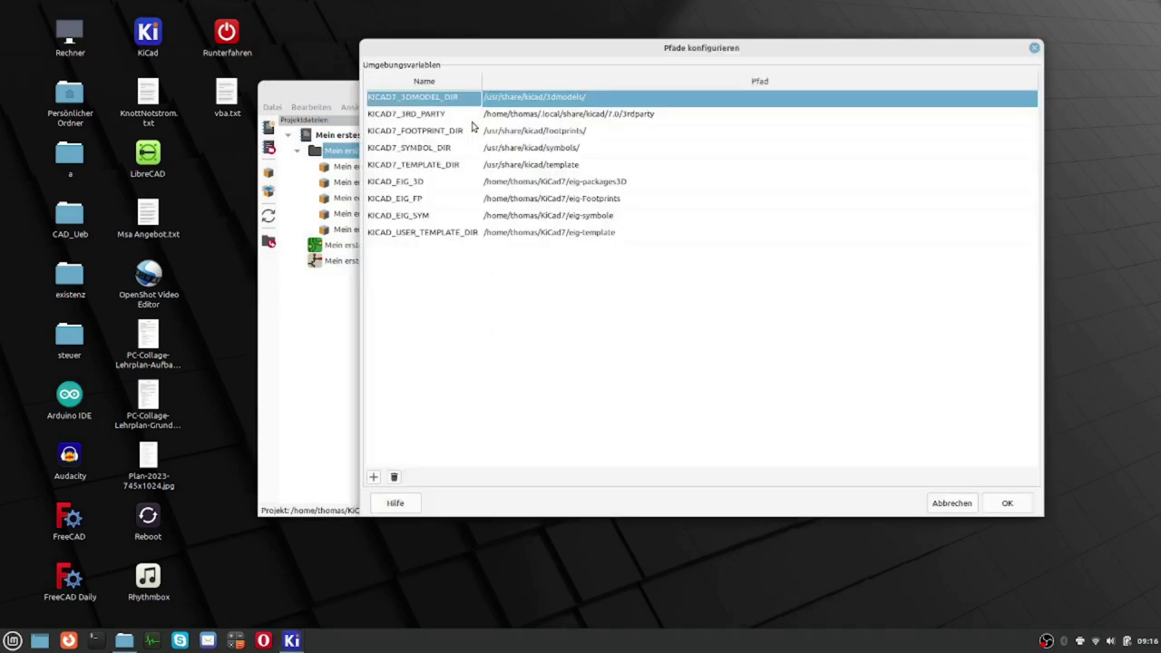
pyautogui.click(399, 148)
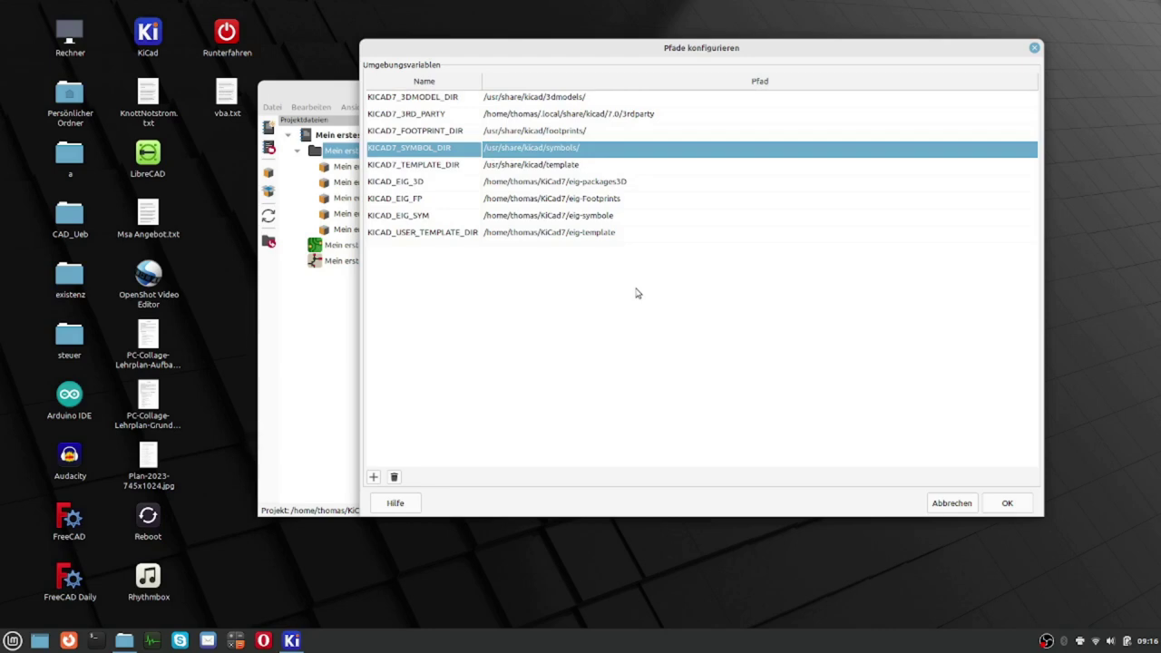
pyautogui.click(954, 507)
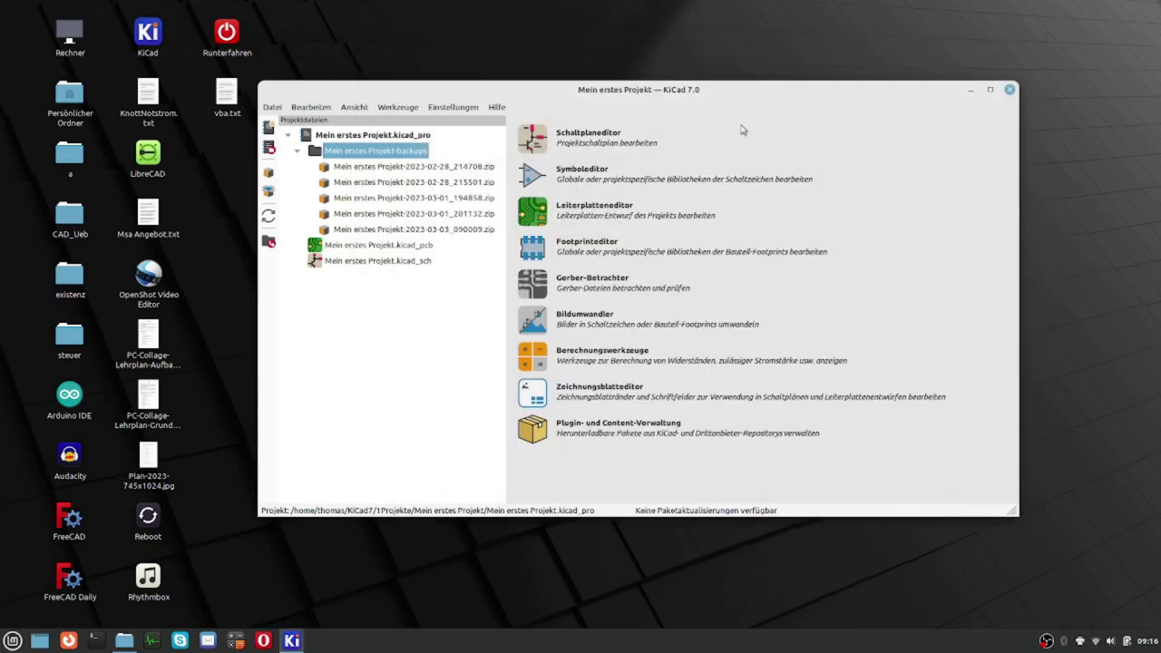
# - Reopen the symbol library management and browse the folder behind the 4xxx library's path, without choosing another file
pyautogui.click(451, 109)
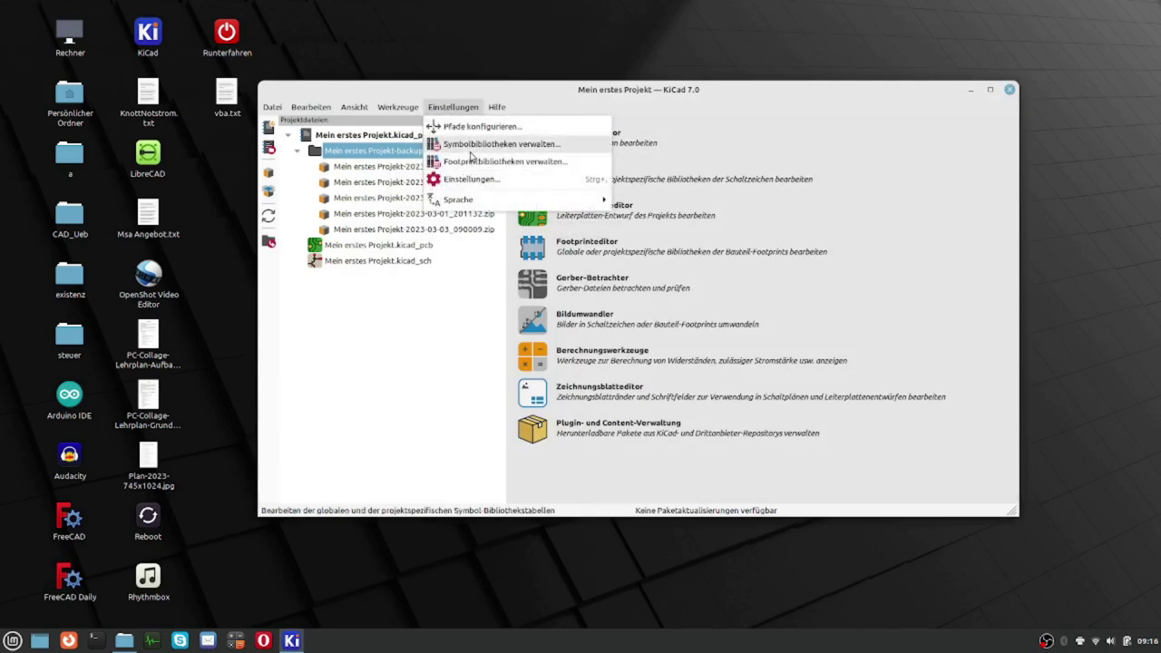
pyautogui.click(472, 146)
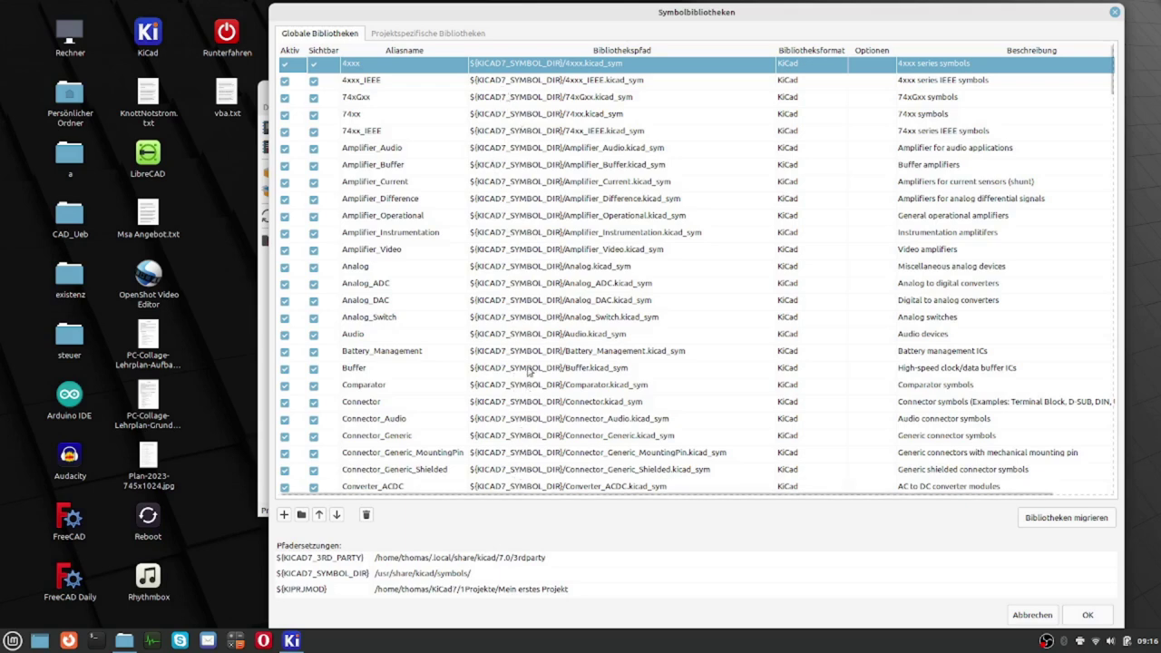
pyautogui.doubleClick(733, 65)
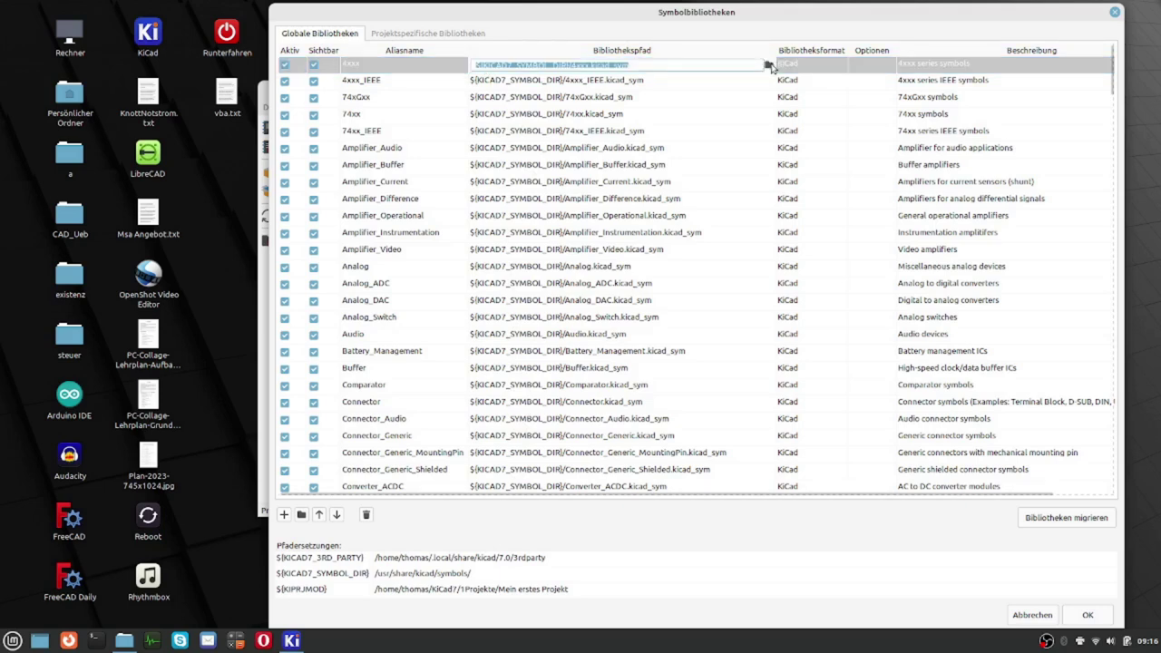
pyautogui.click(767, 66)
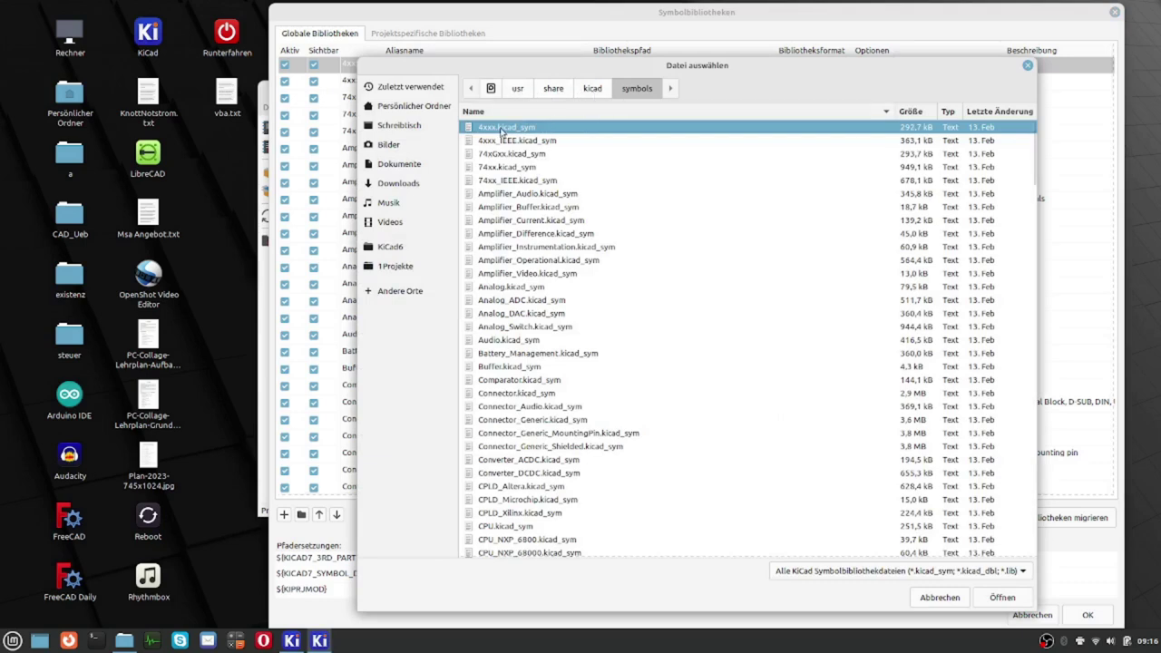
pyautogui.click(952, 598)
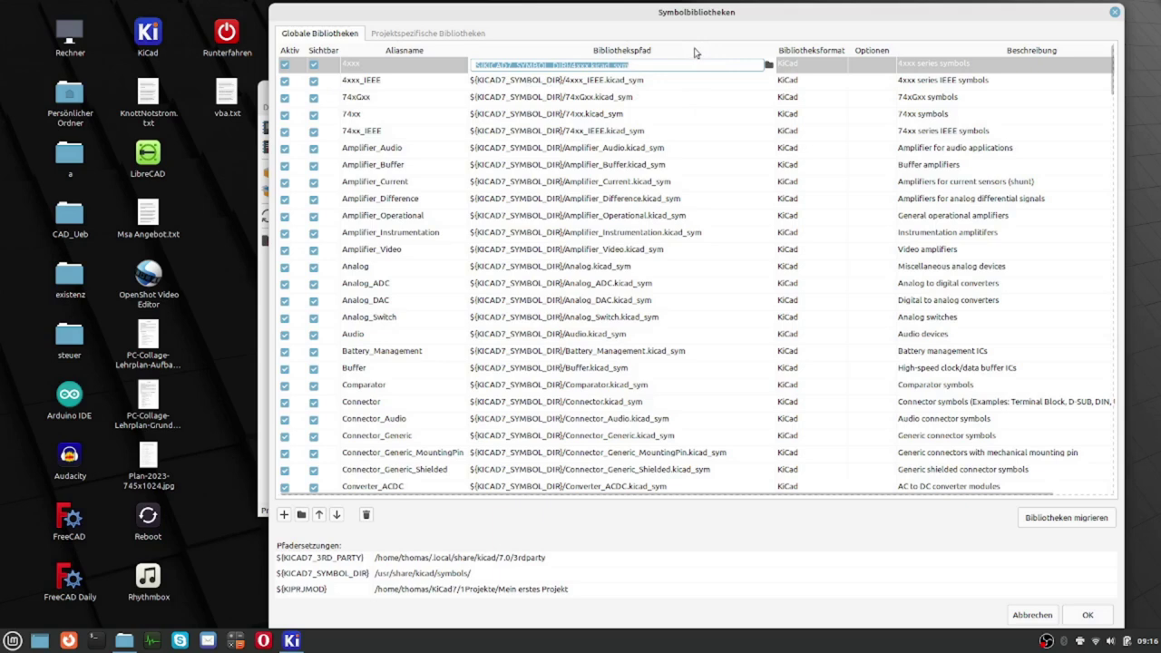
pyautogui.click(768, 65)
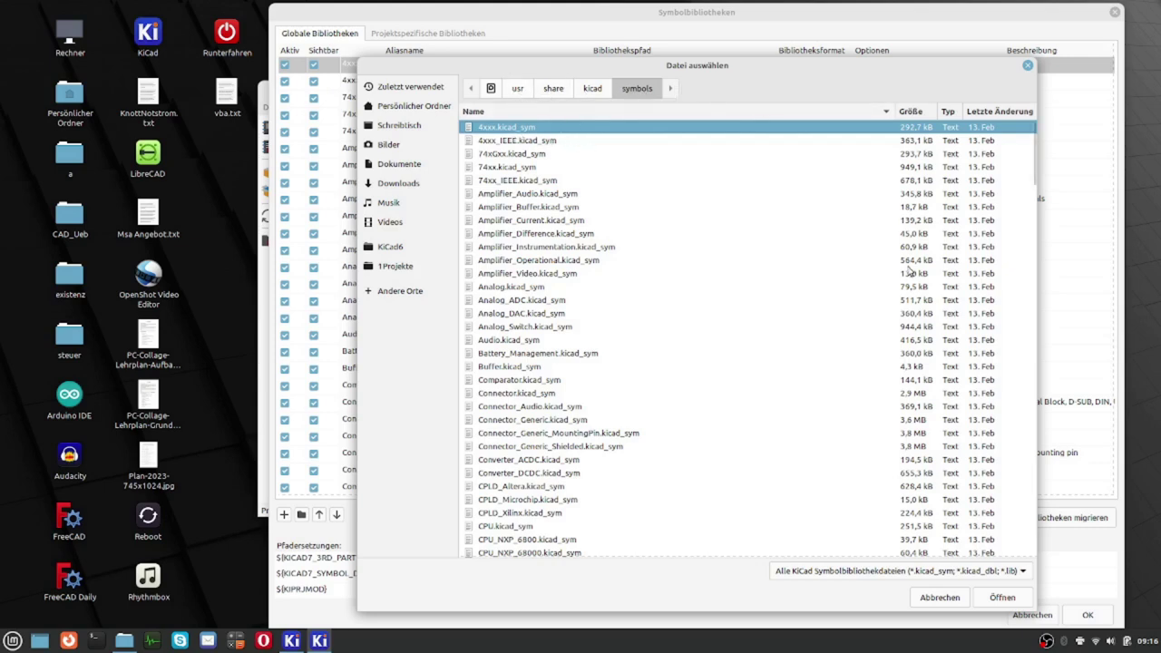
pyautogui.click(959, 603)
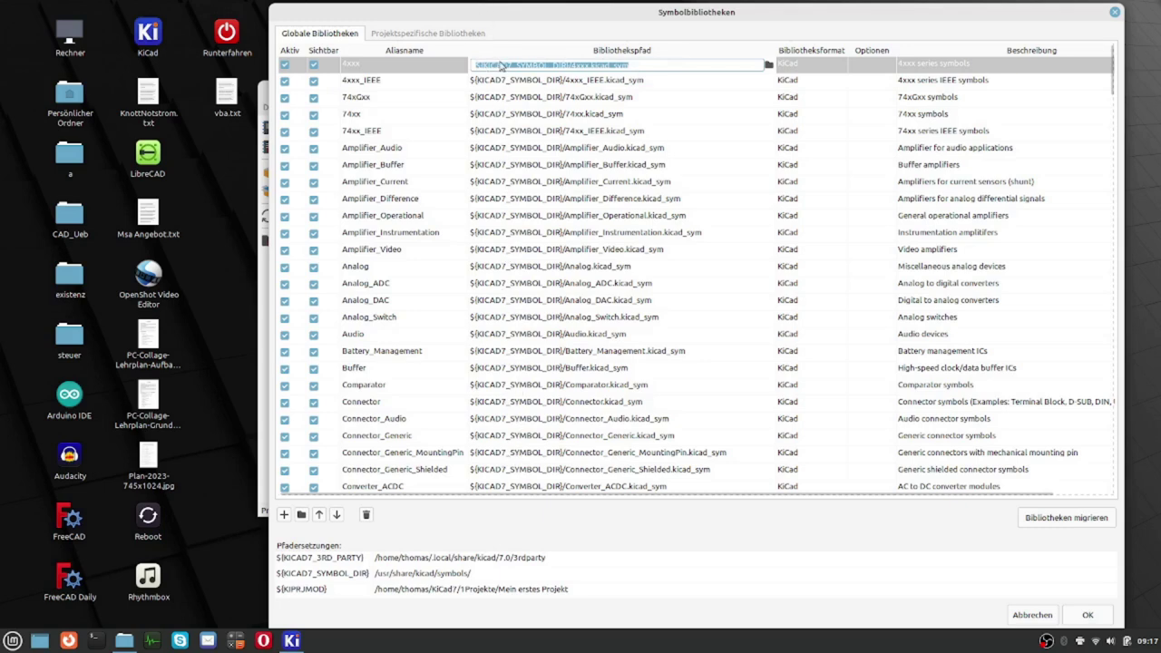
# - Close and reopen the symbol library management, examine the global library paths and path substitutions, and cancel without changes
pyautogui.click(1116, 14)
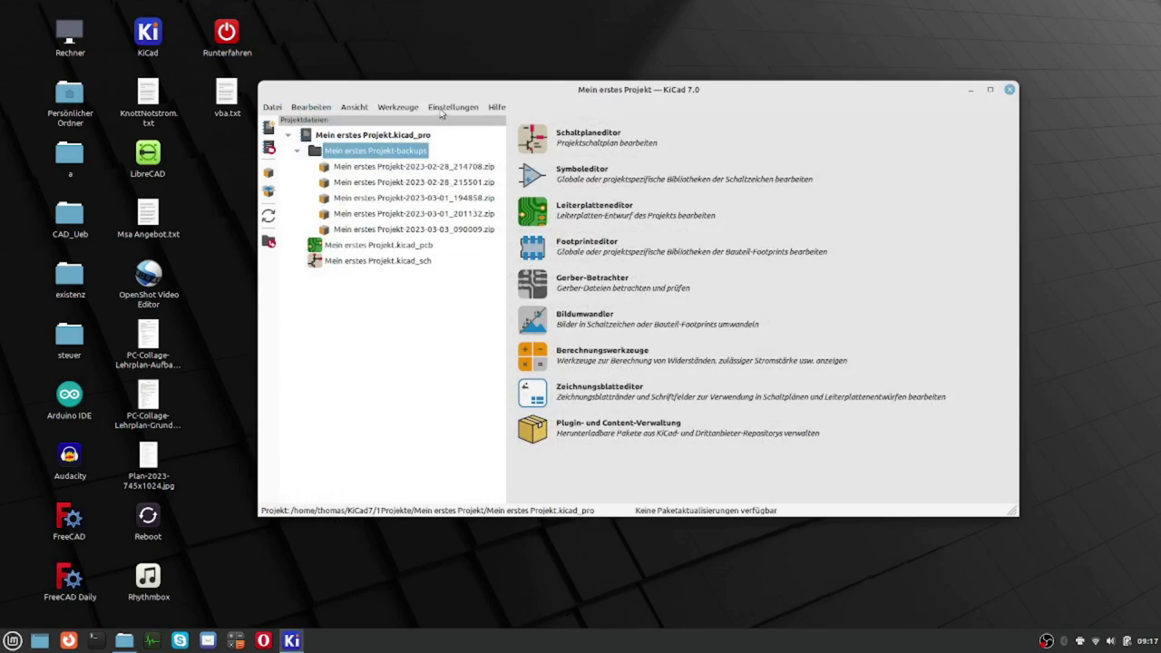
pyautogui.click(447, 107)
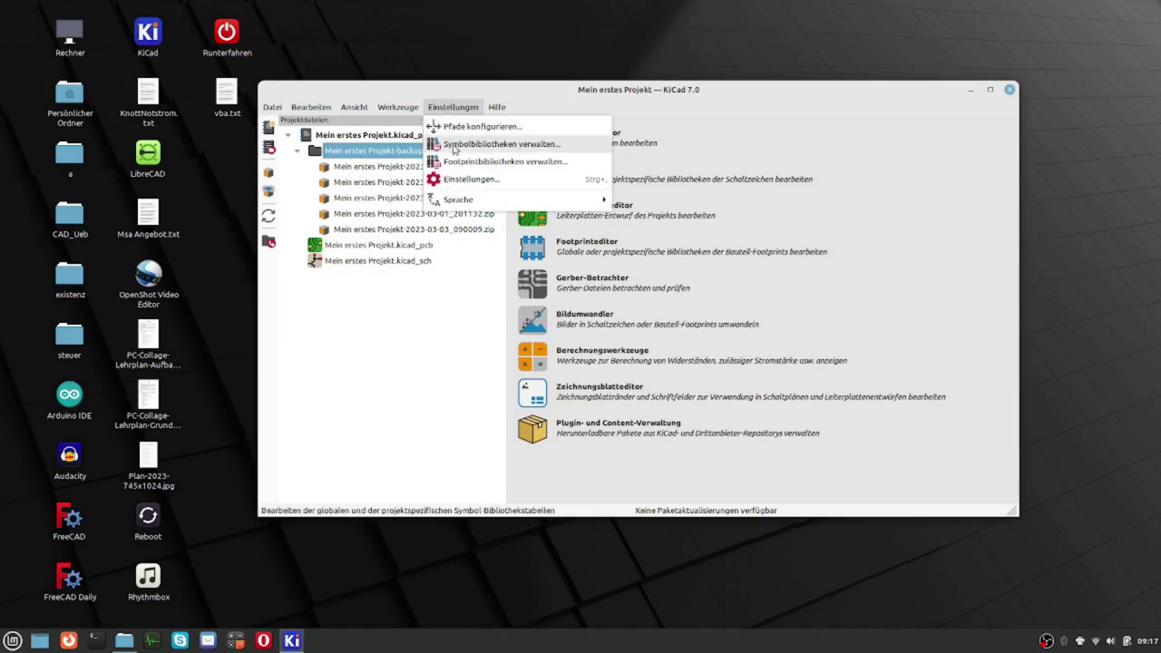
pyautogui.click(453, 147)
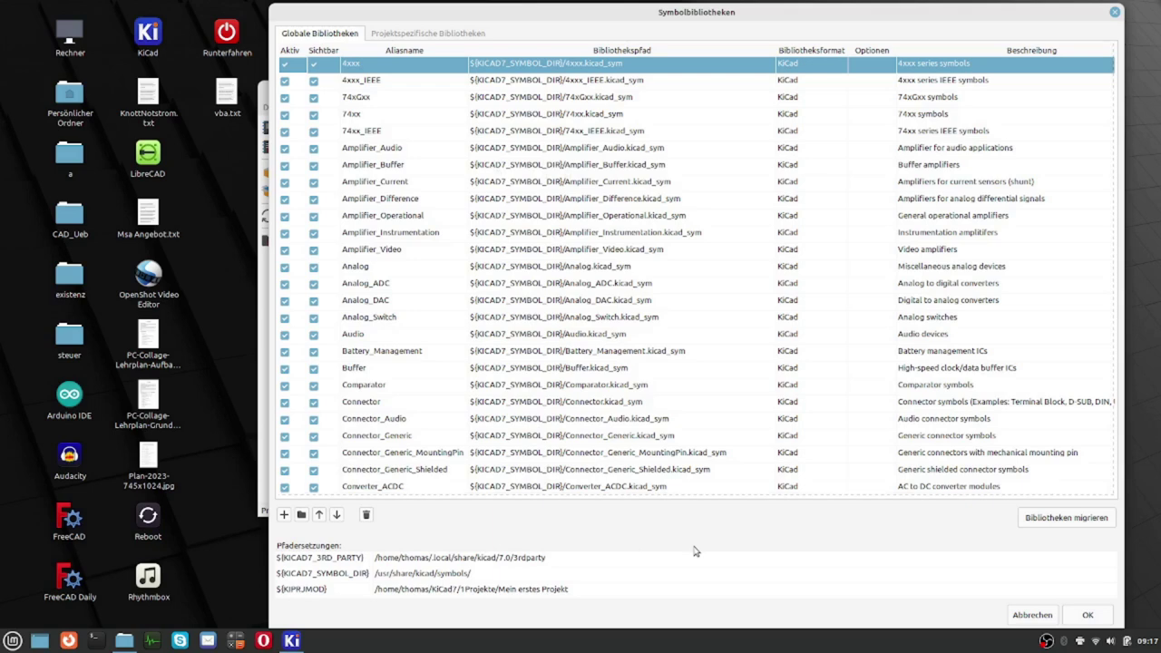
pyautogui.click(1032, 616)
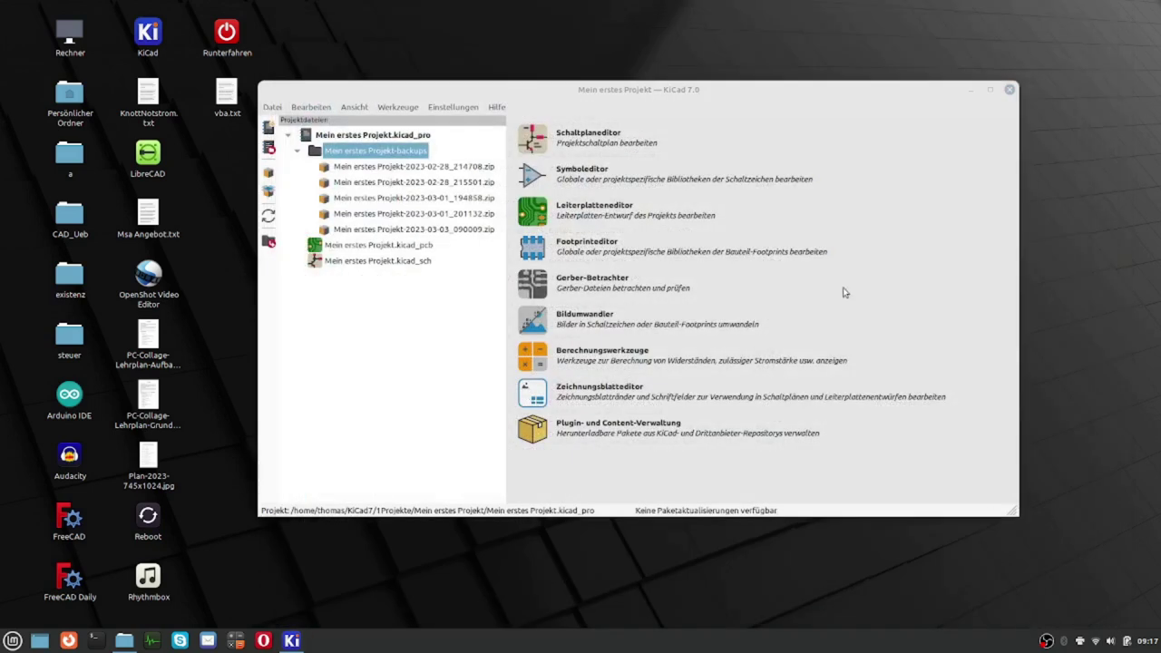
# - Open the path configuration, review the list of environment variables and their folders, and cancel it
pyautogui.click(449, 108)
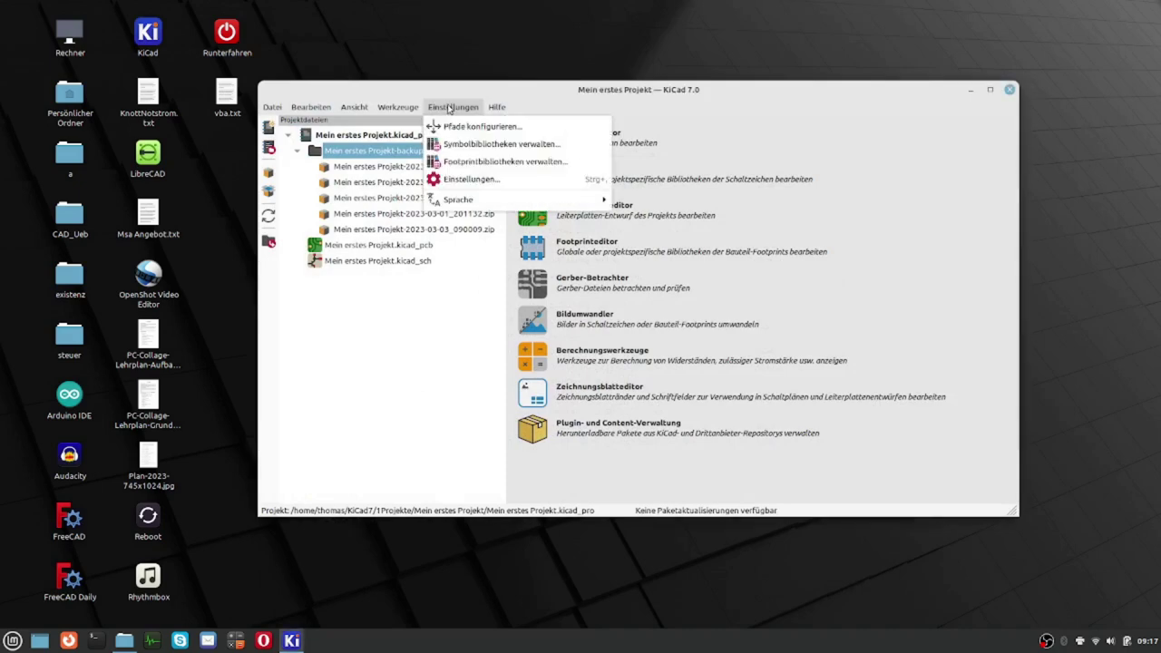
pyautogui.click(458, 132)
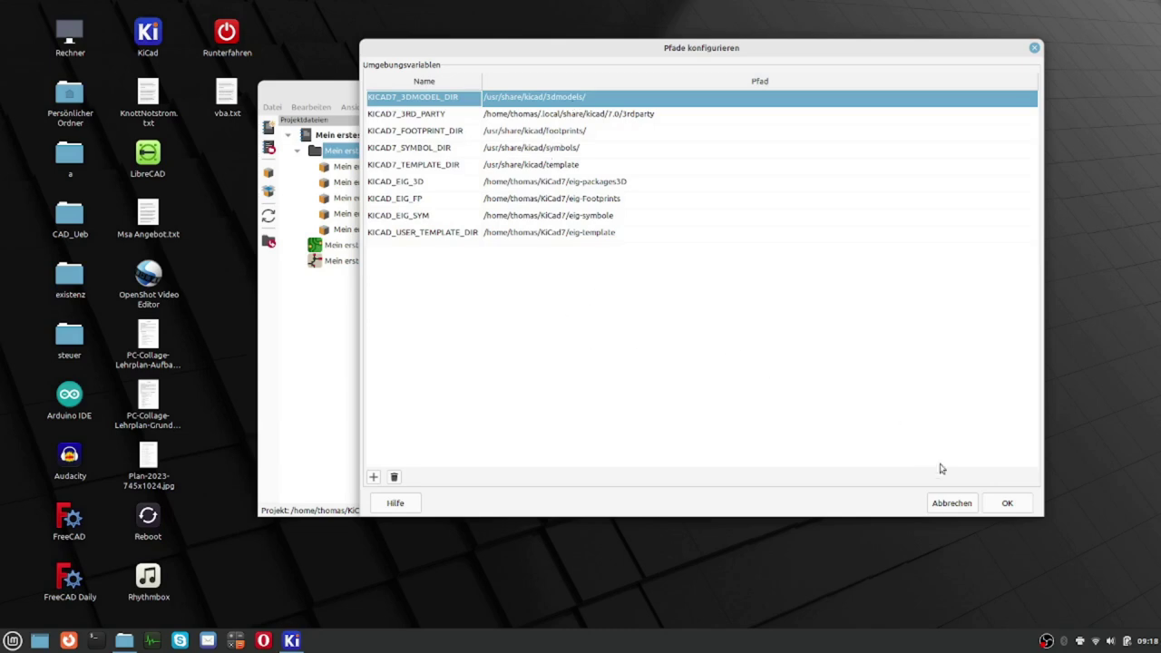
pyautogui.click(951, 504)
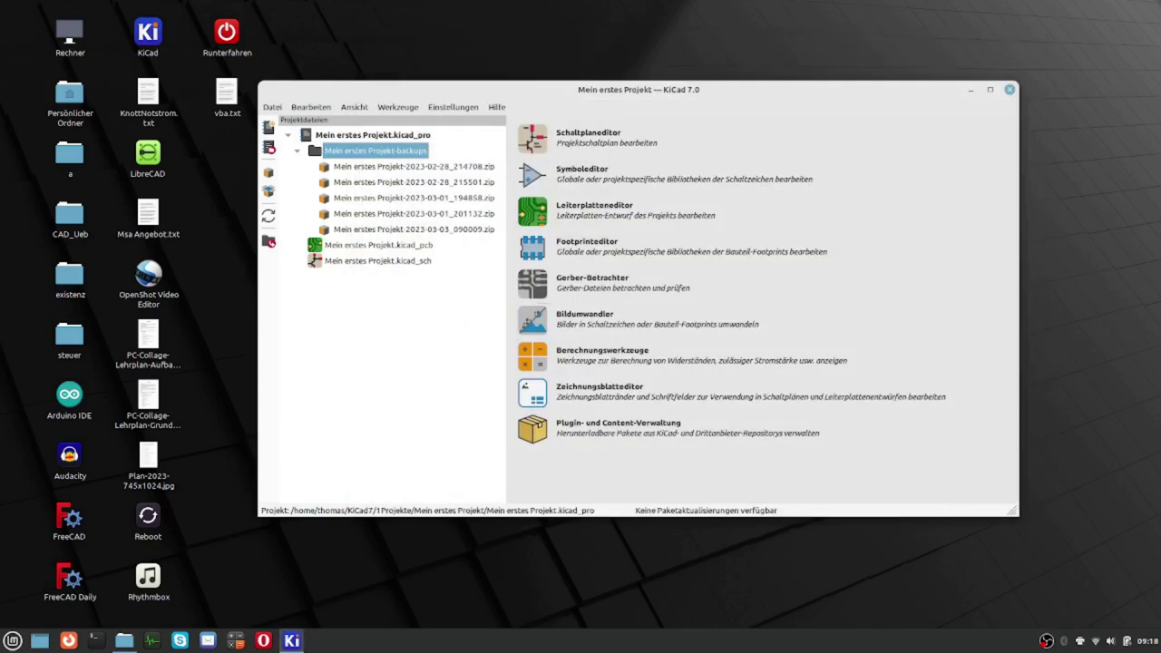
# - Switch to the file manager, go up to the KiCad7 folder, select the eig-symbole folder, and close the window
pyautogui.click(124, 640)
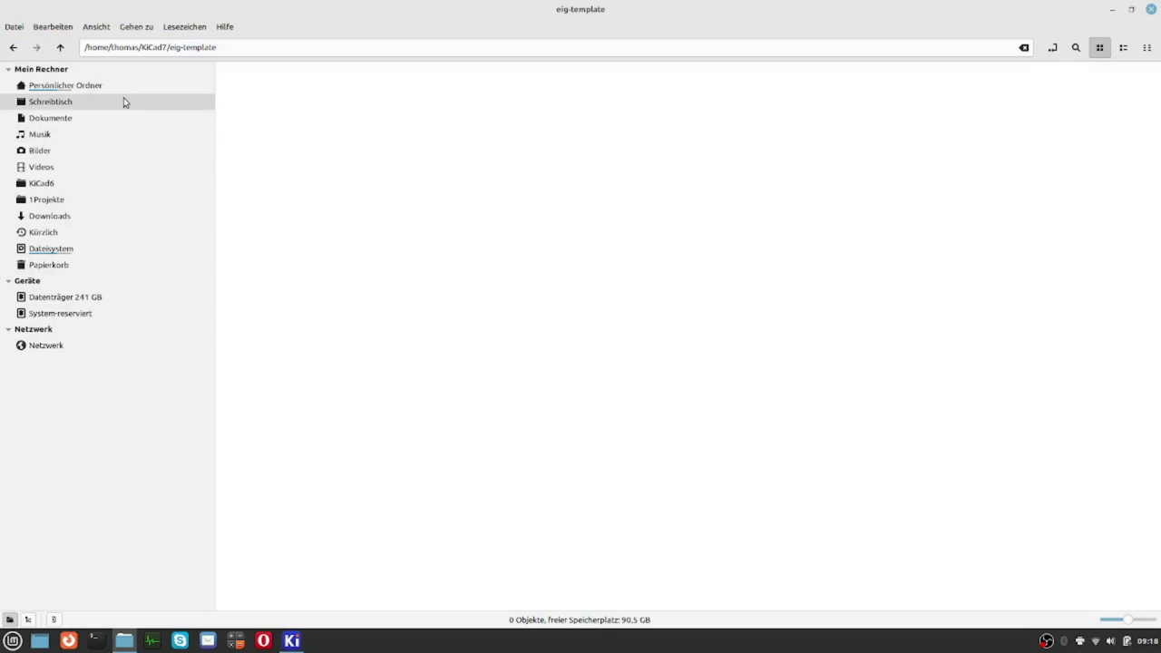
pyautogui.click(61, 48)
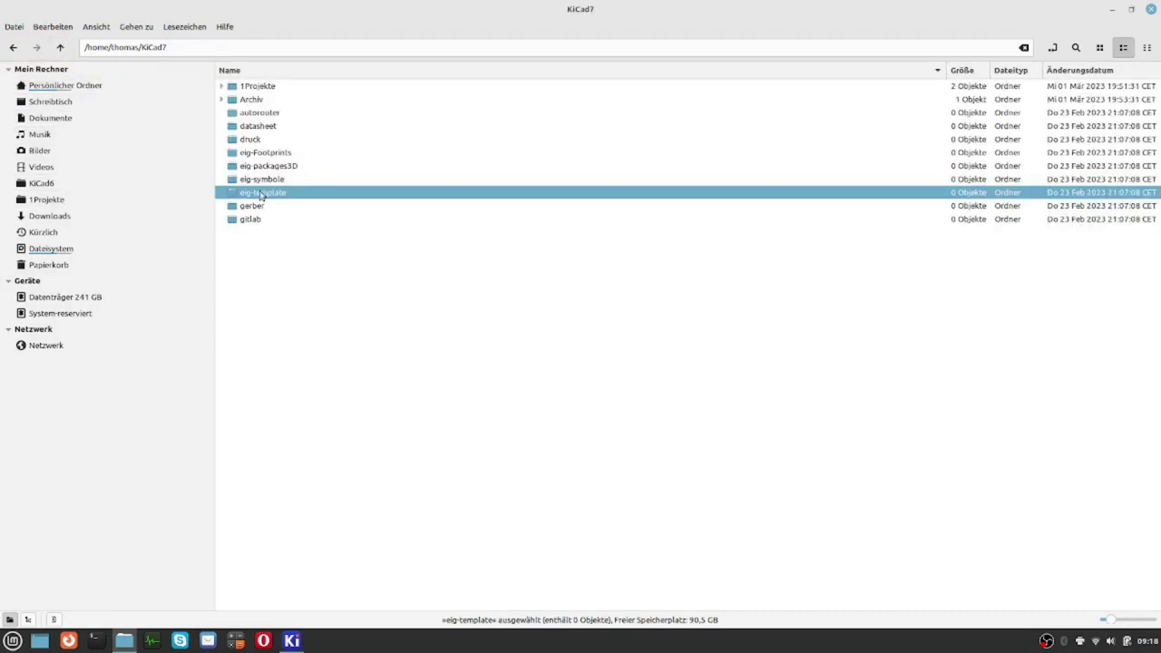
pyautogui.click(356, 348)
pyautogui.click(266, 179)
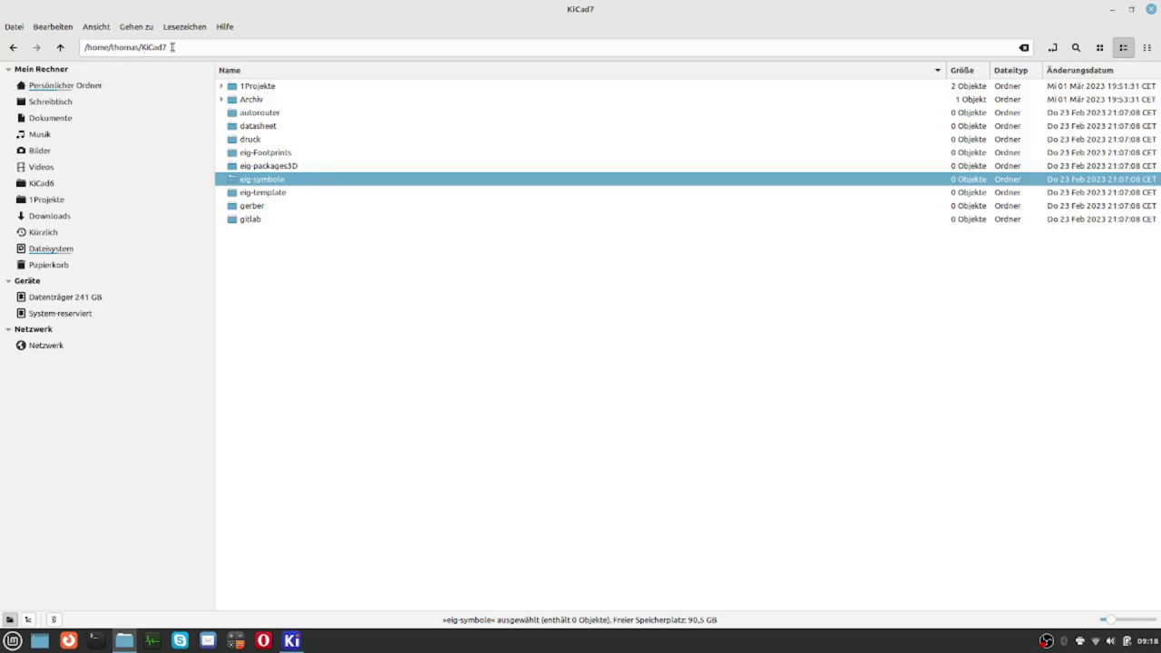
pyautogui.click(1154, 11)
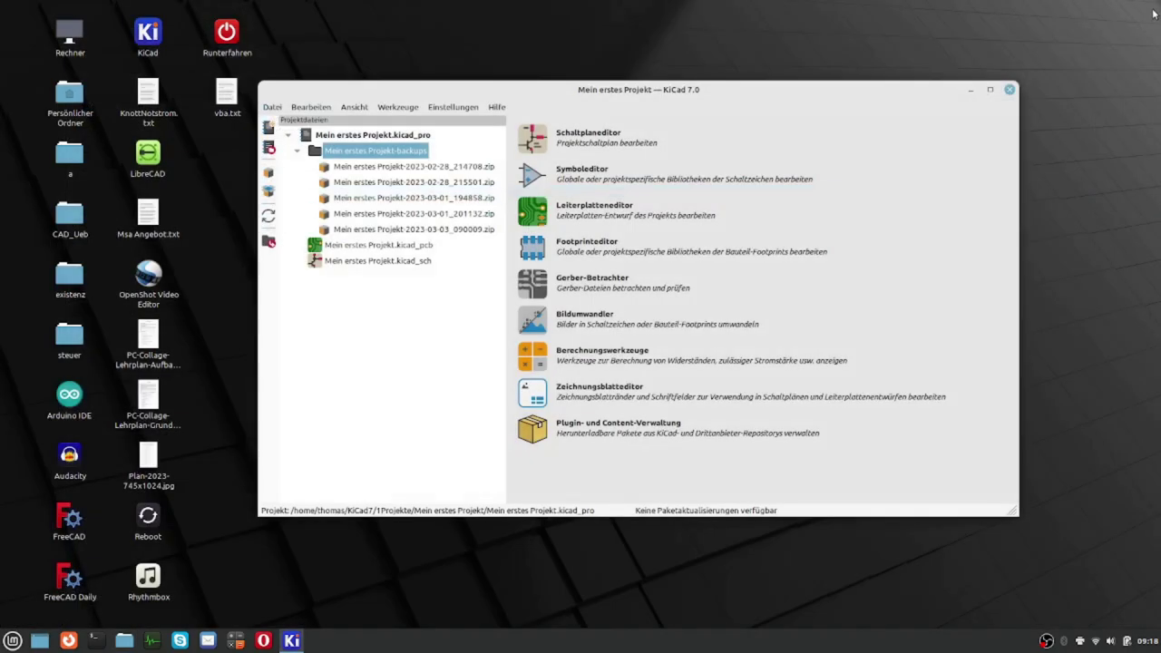
# - Open the path configuration in KiCad, examine the path of the KICAD_EIG_SYM entry, and cancel without changing it
pyautogui.click(440, 108)
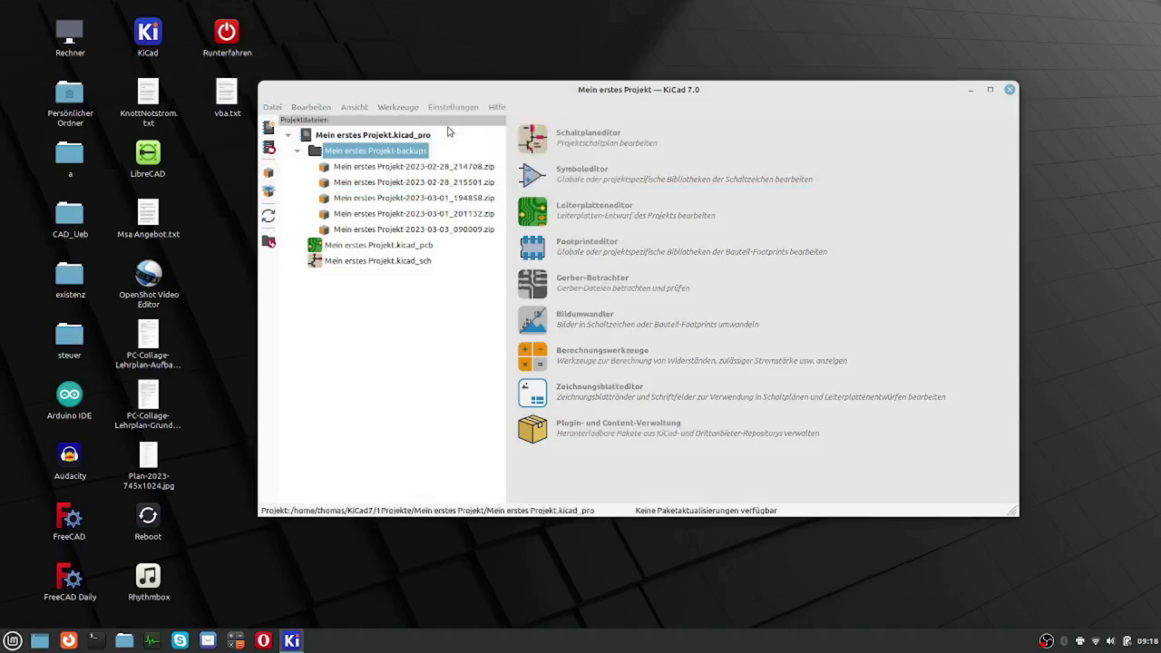
pyautogui.click(470, 122)
pyautogui.doubleClick(497, 216)
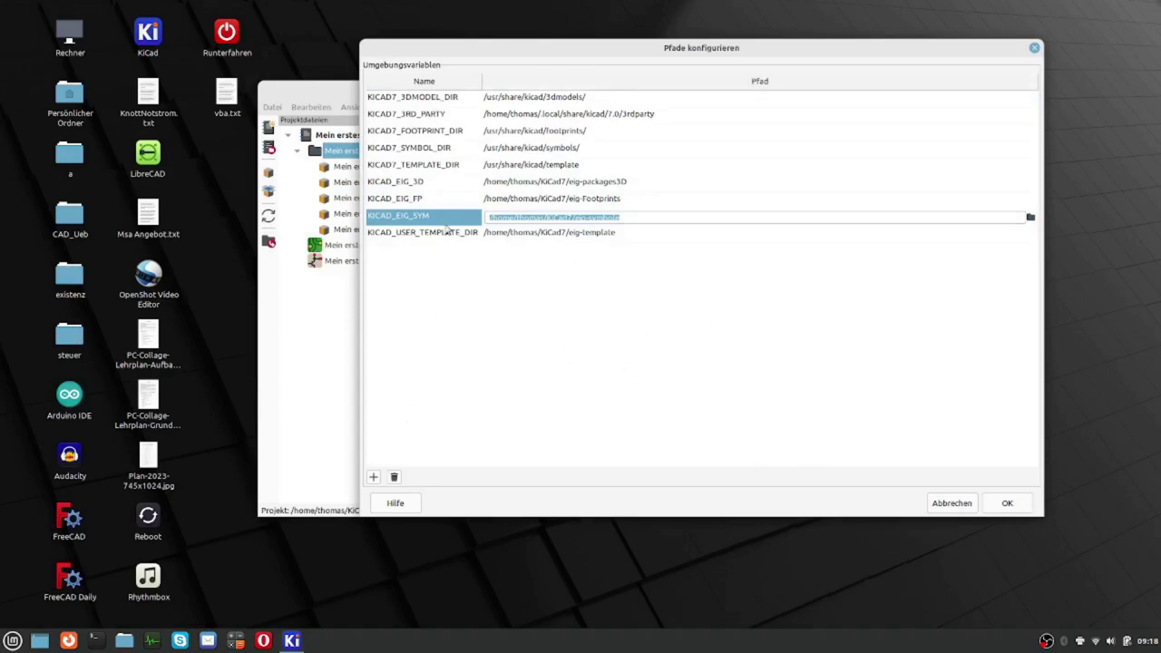
pyautogui.click(944, 504)
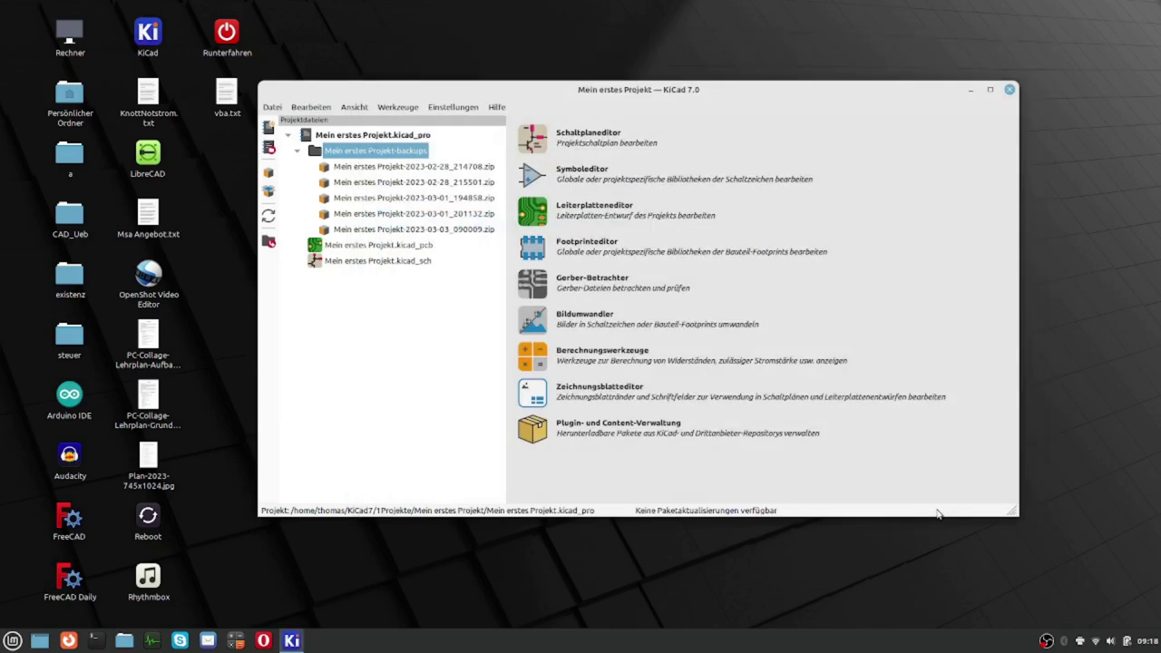
# - Reopen the path configuration to review the default and user-defined library variables together, and leave without saving
pyautogui.click(445, 108)
pyautogui.click(459, 130)
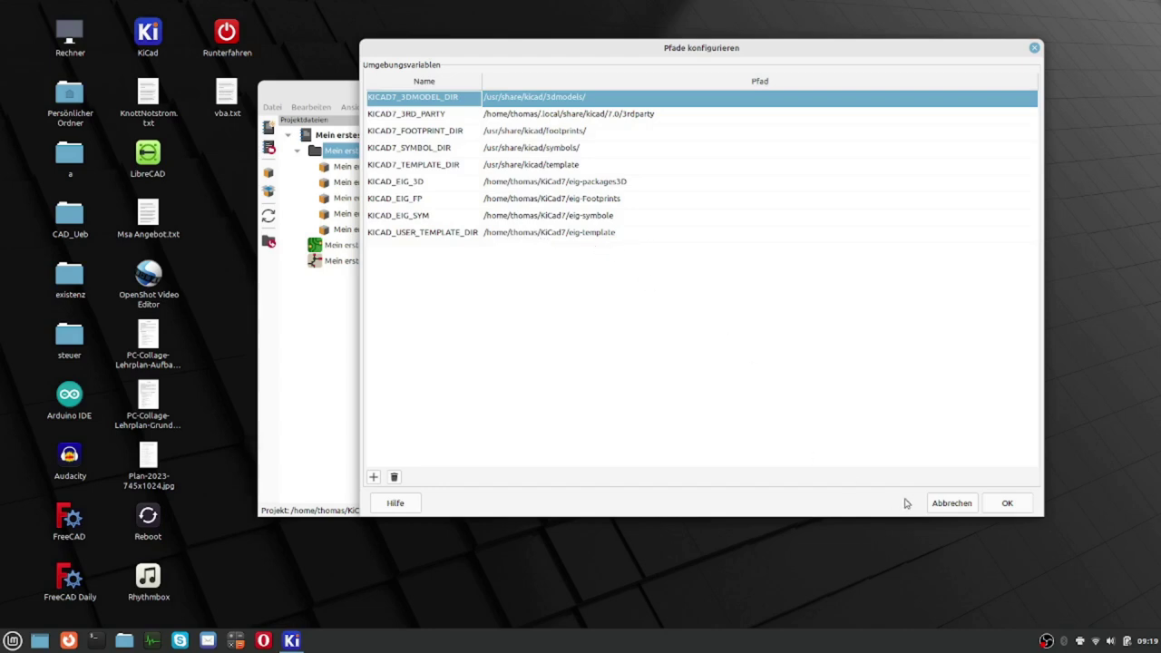
pyautogui.click(952, 504)
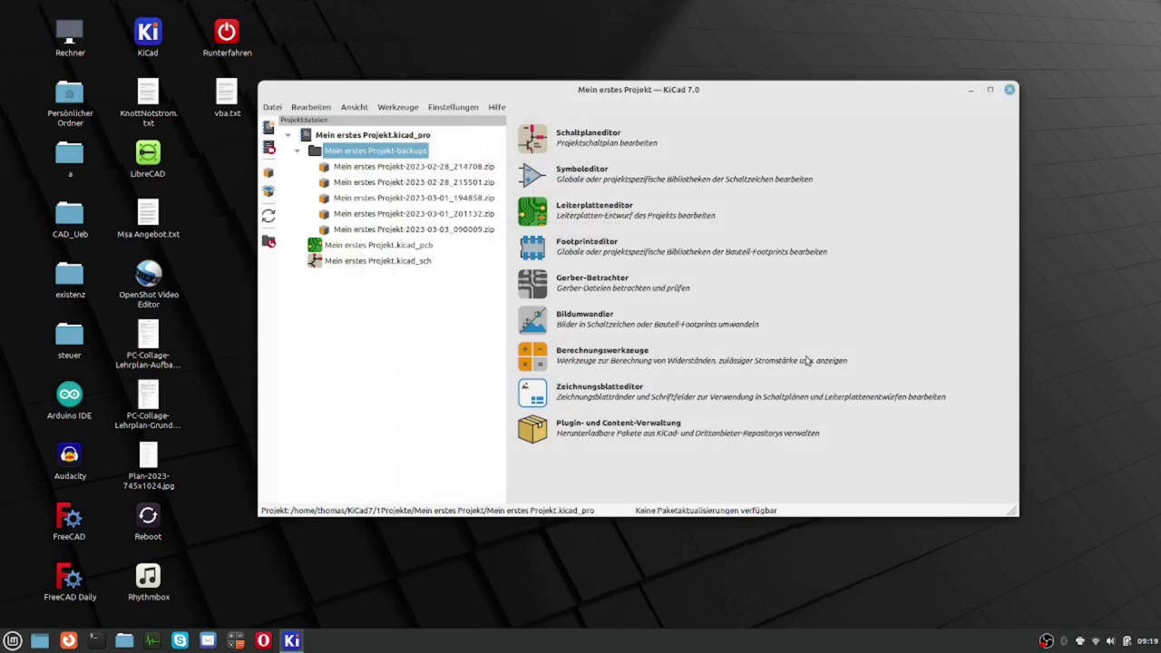